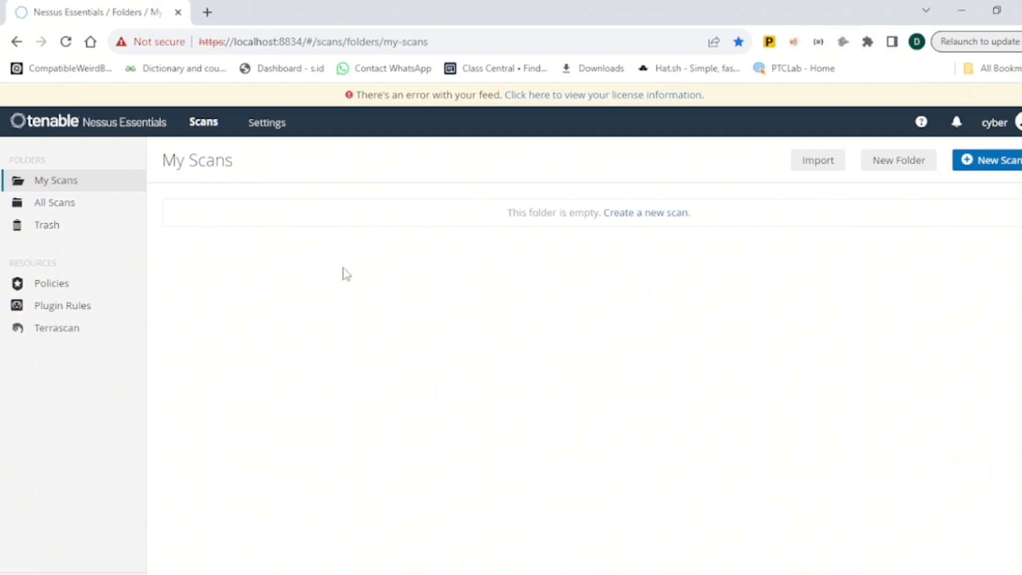
- Create a new scan folder named WINDOWS SERVER
click(899, 164)
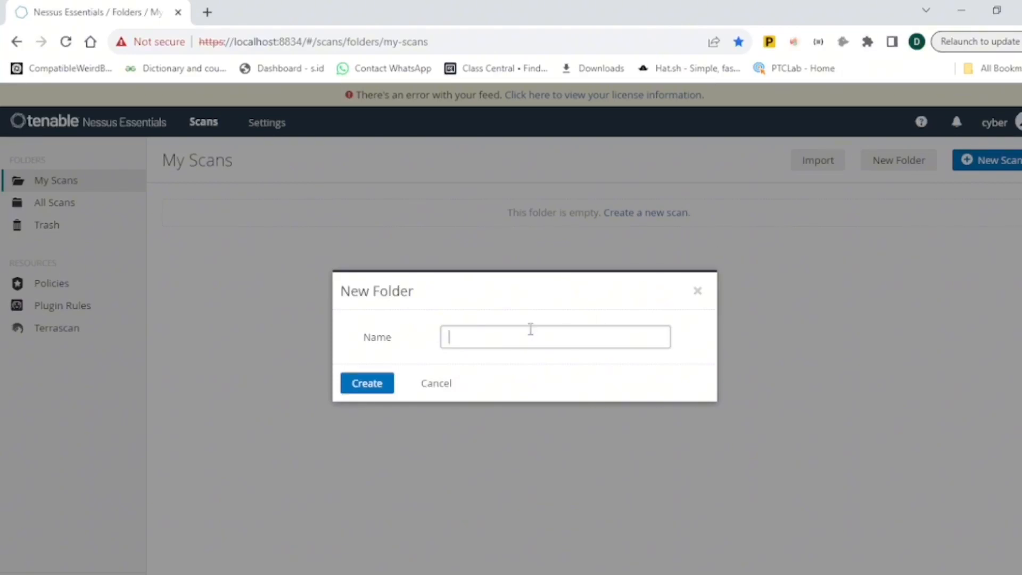
text(WINDOWS SERVER)
click(374, 392)
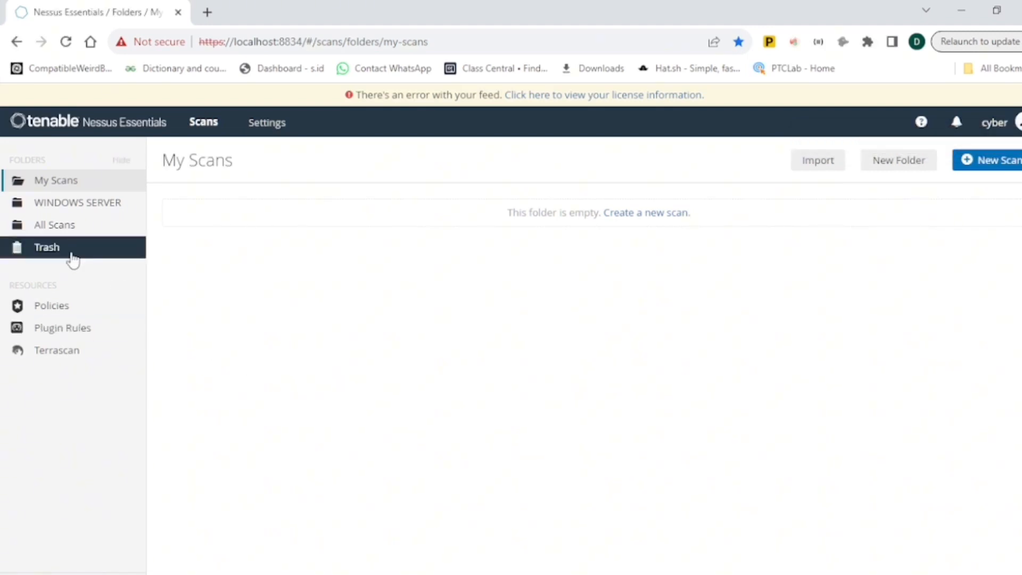
- Inside the WINDOWS SERVER folder, start a new scan from the Basic Network Scan template
click(93, 208)
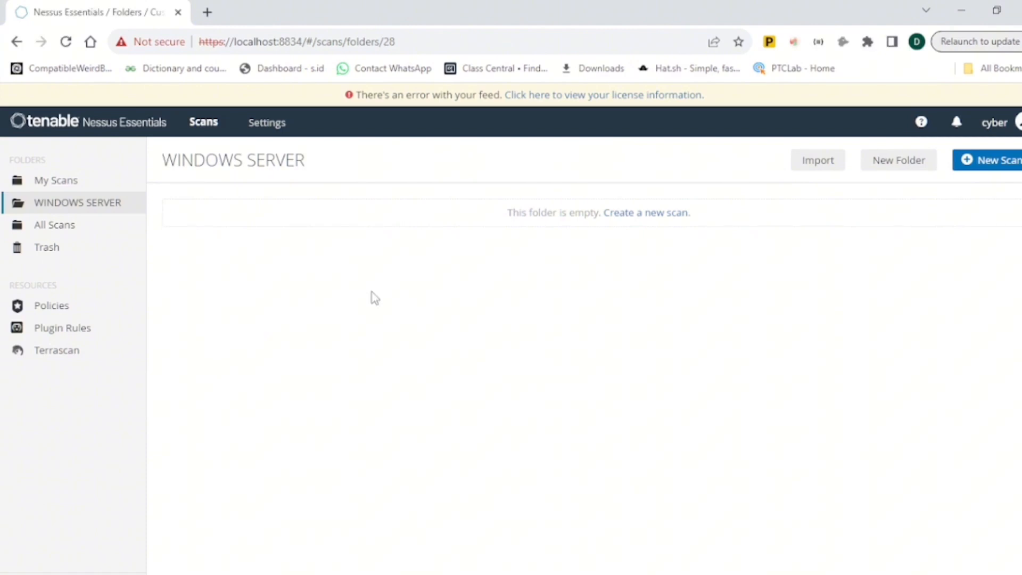
click(652, 216)
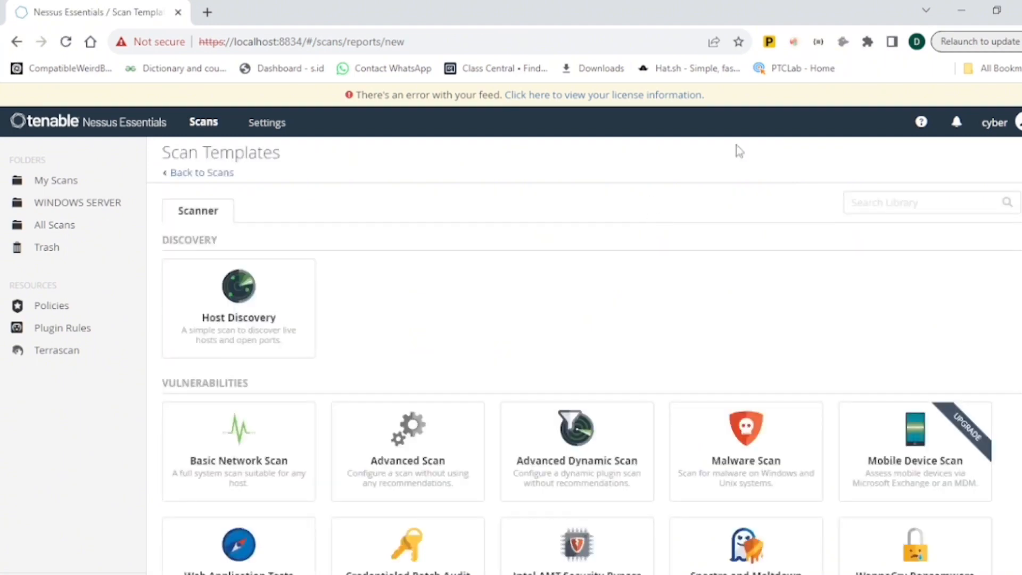
scroll(583, 266, down, 1)
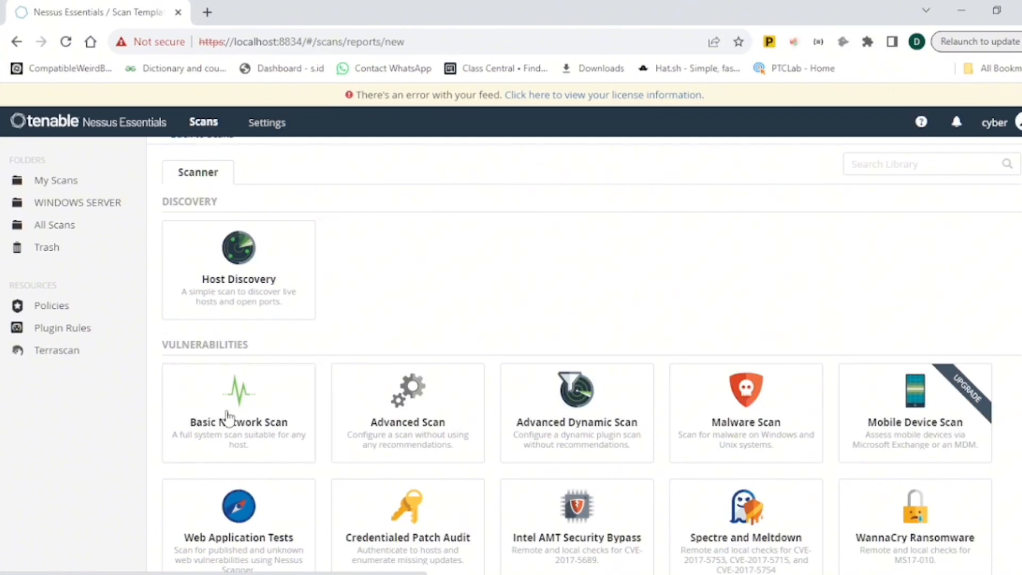
scroll(583, 355, down, 1)
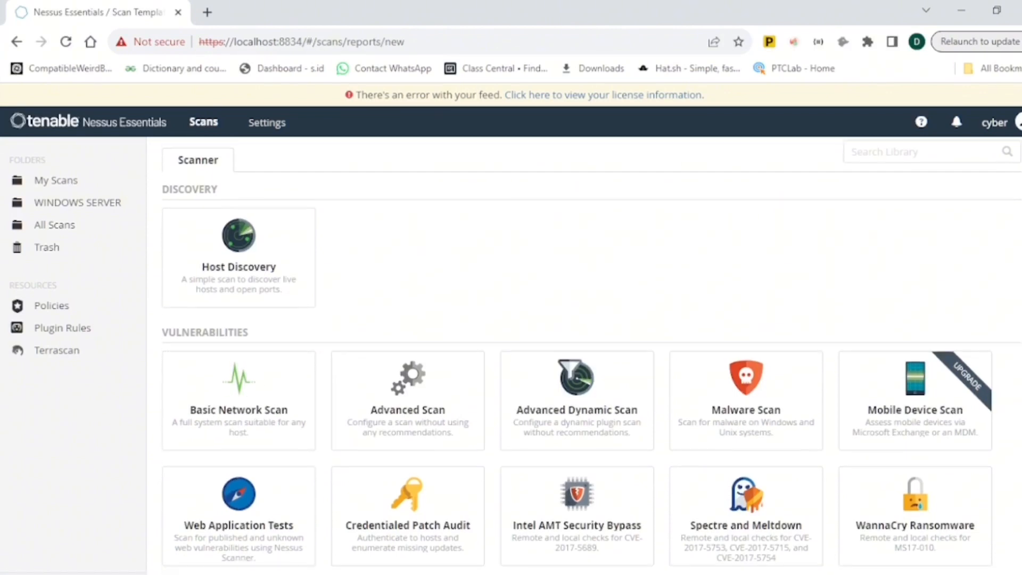
click(258, 354)
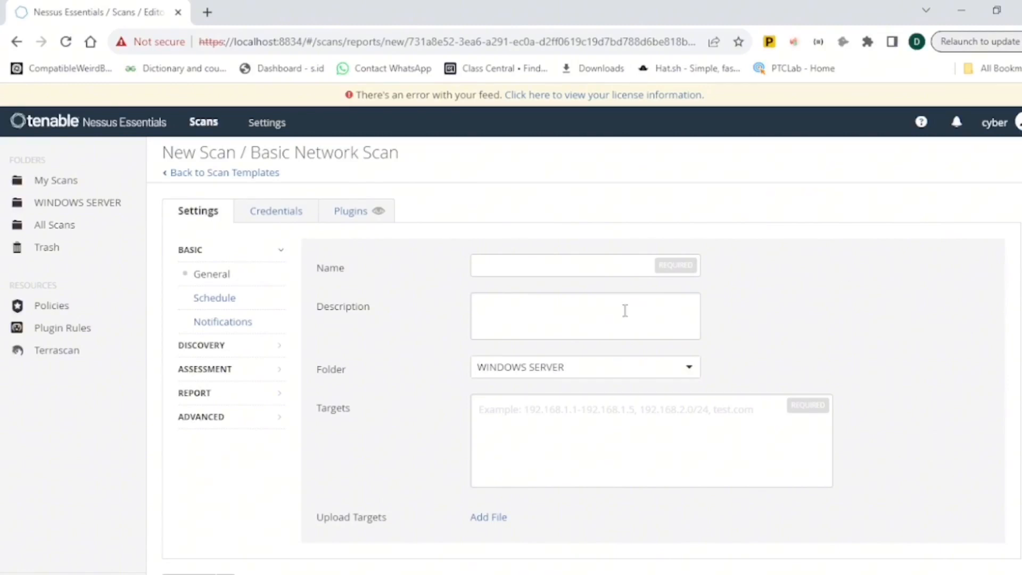
- Name the new scan PC DIGADO
click(535, 265)
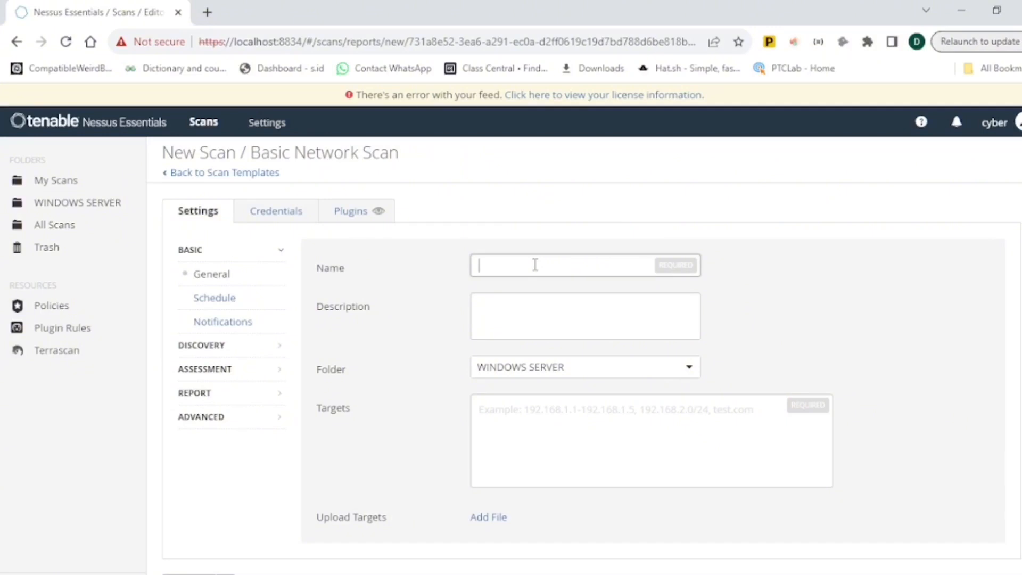
text(DU)
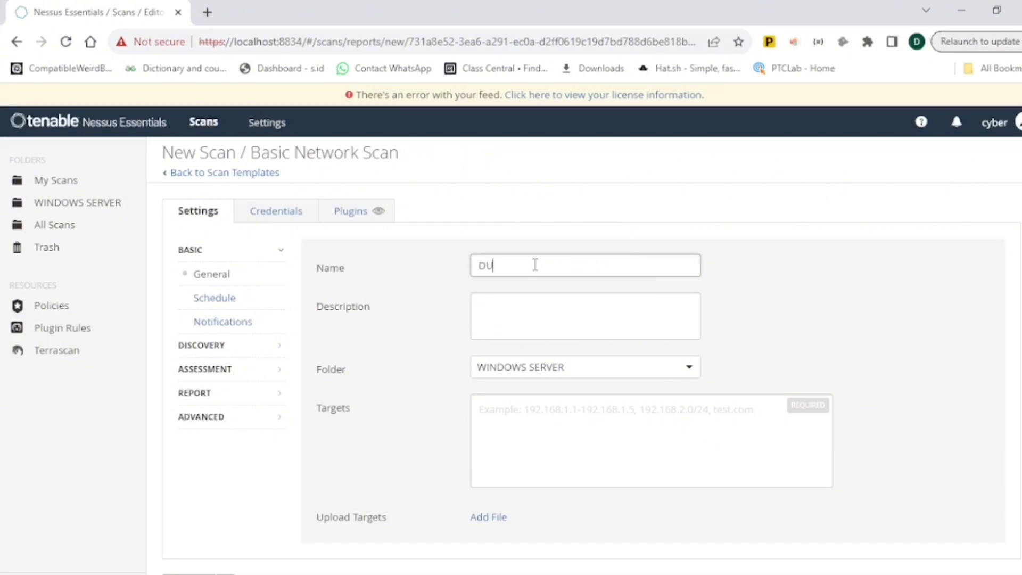
key(BackSpace)
text(DDI)
key(BackSpace)
key(BackSpace)
key(BackSpace)
key(BackSpace)
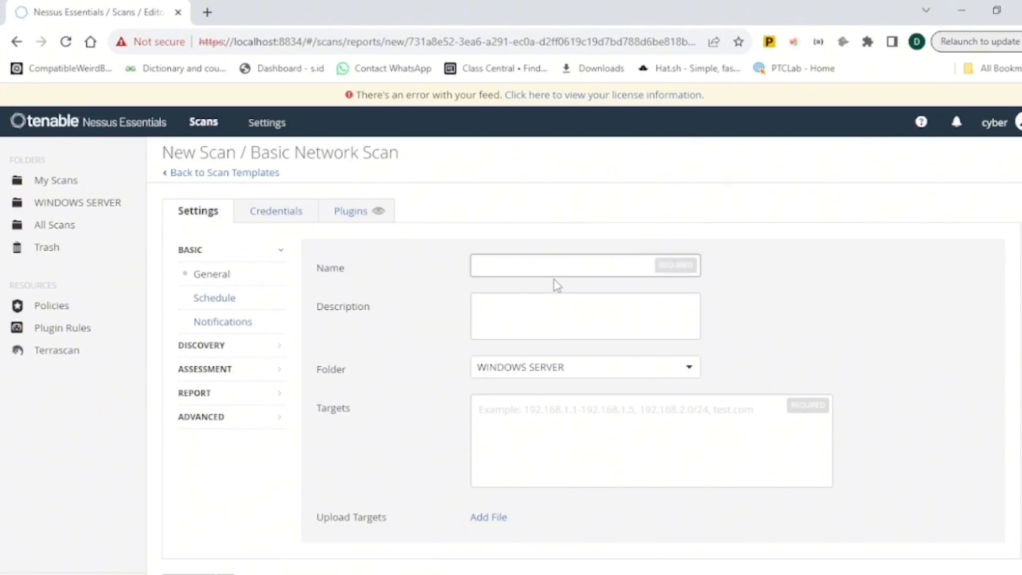
text(PC DIG)
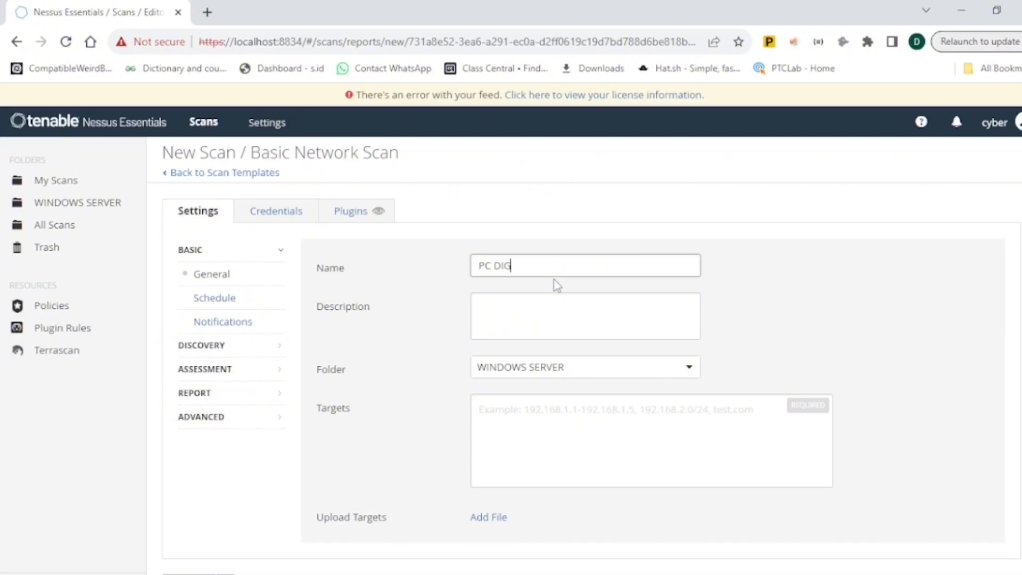
text(ADO)
click(510, 320)
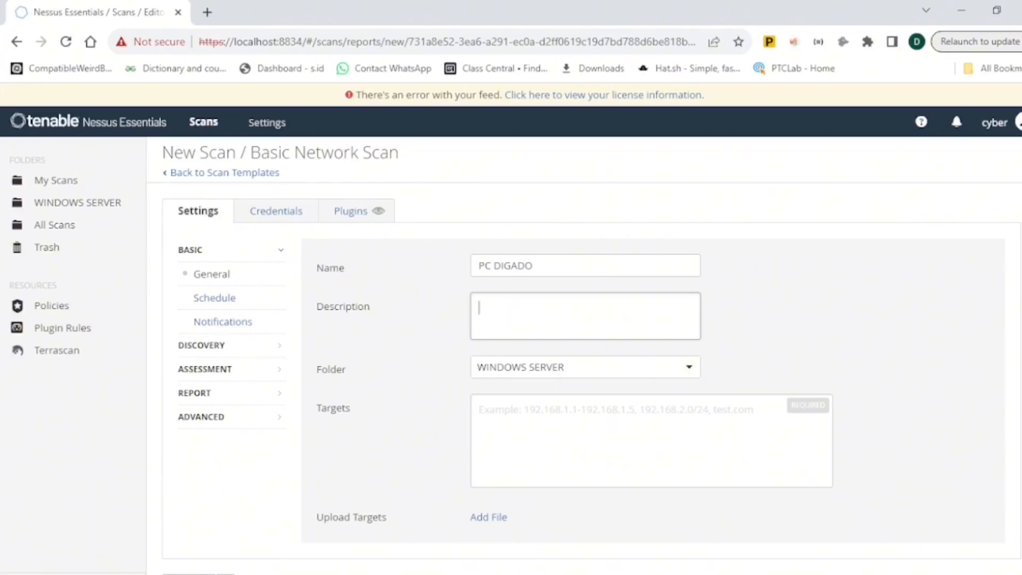
- Switch to the Command Prompt and run ipconfig to look up the machine's IPv4 address
scroll(848, 436, down, 1)
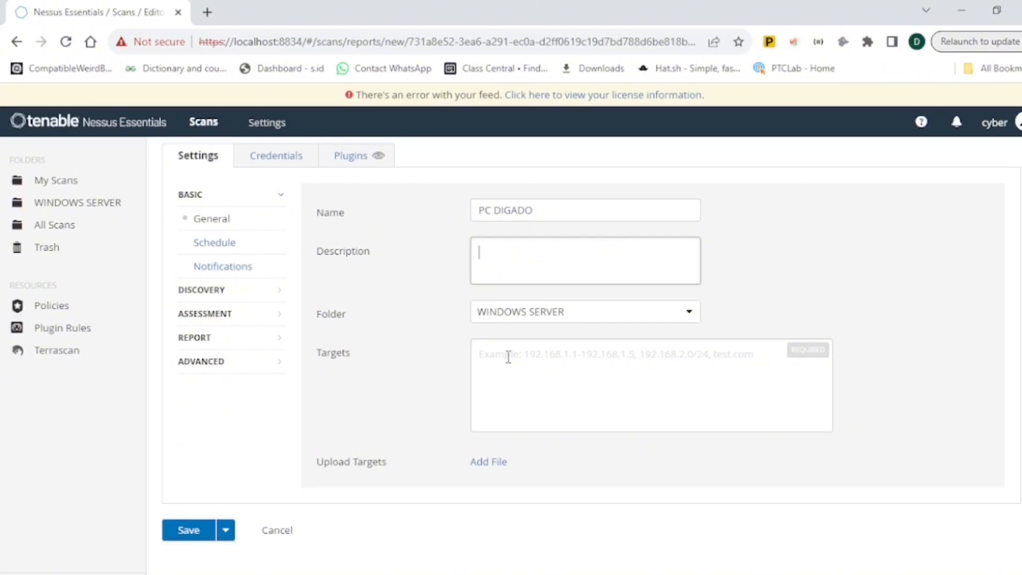
click(508, 357)
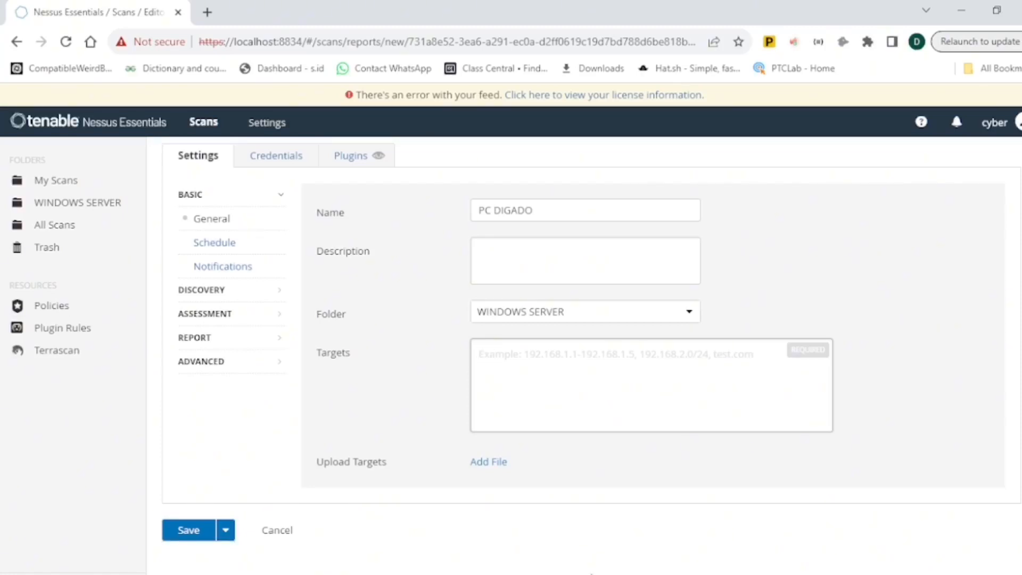
mouse_move(788, 574)
click(662, 572)
text(i)
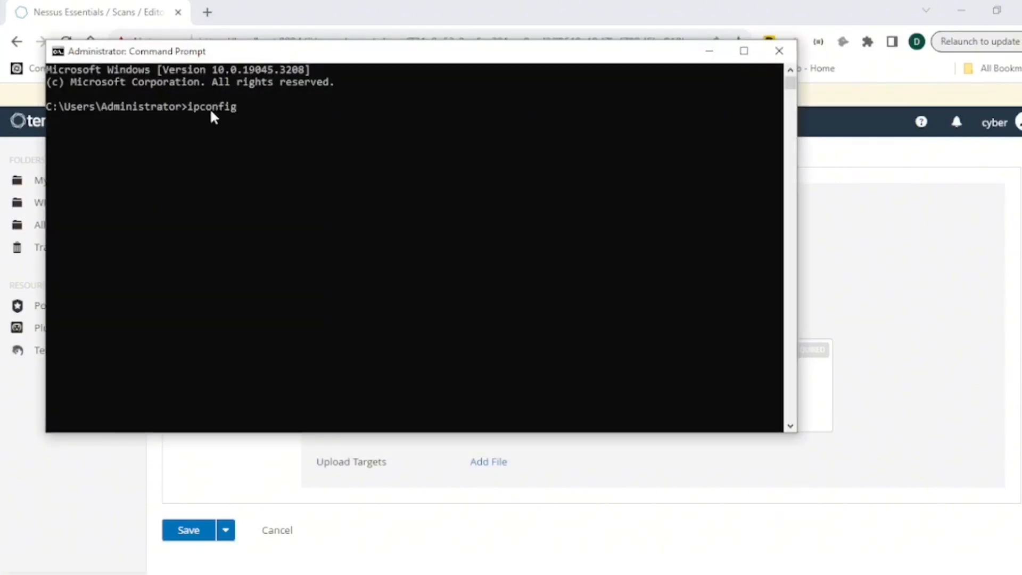
text(pconfig)
key(Return)
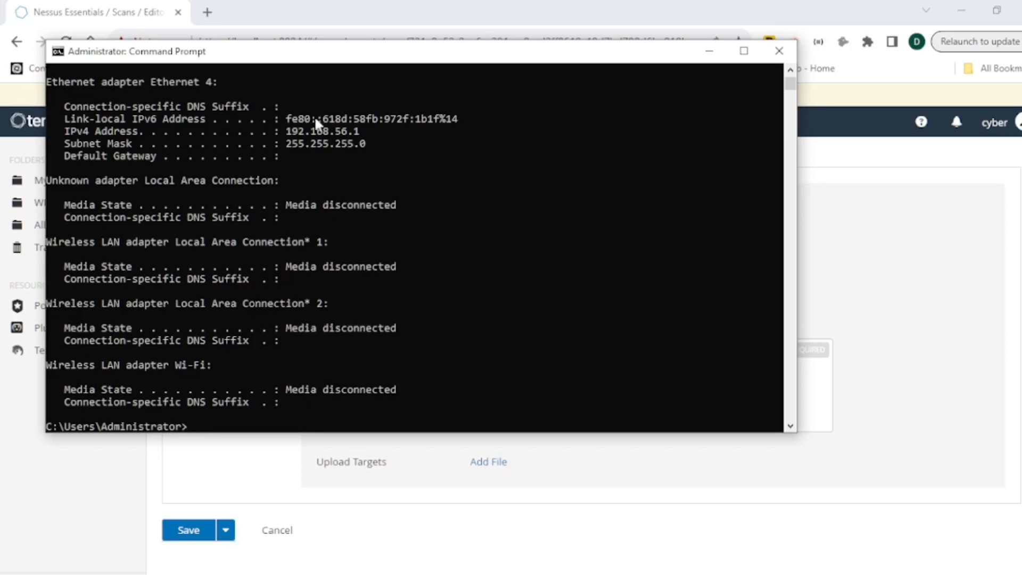
- Copy the IPv4 address 192.168.56.1 from the Command Prompt and paste it into the scan's Targets
drag(362, 128, 286, 134)
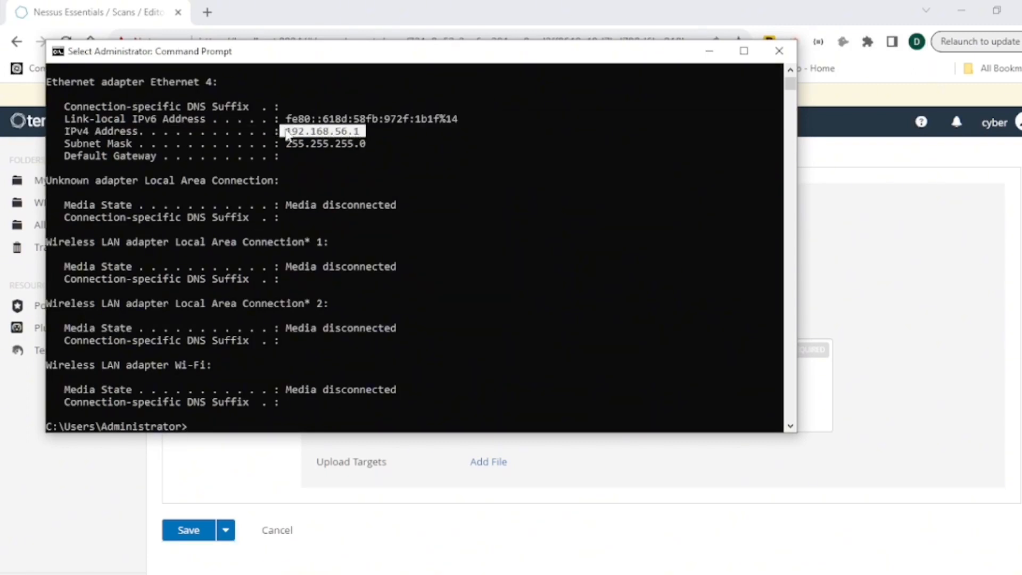
right_click(286, 130)
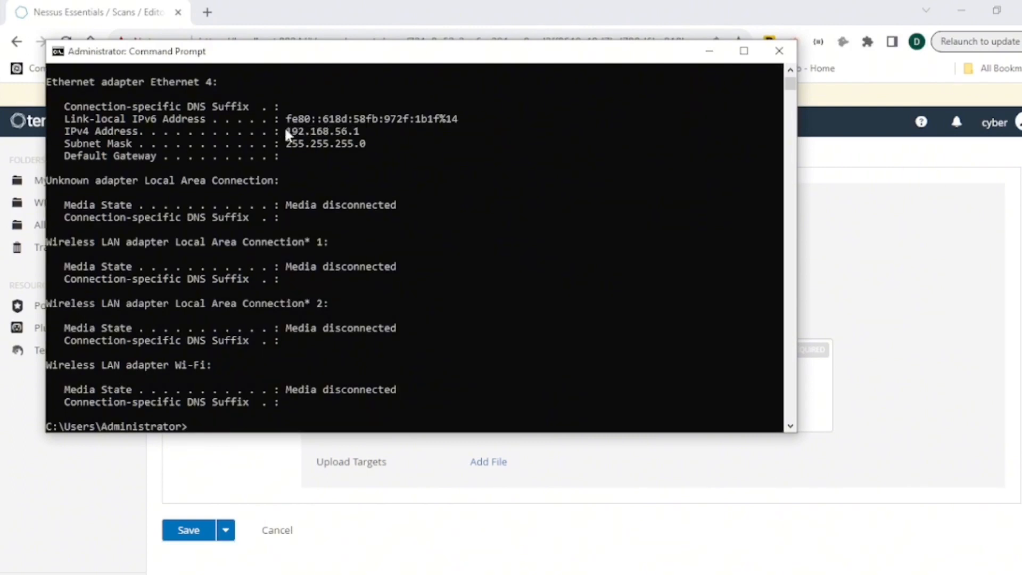
click(708, 51)
click(497, 354)
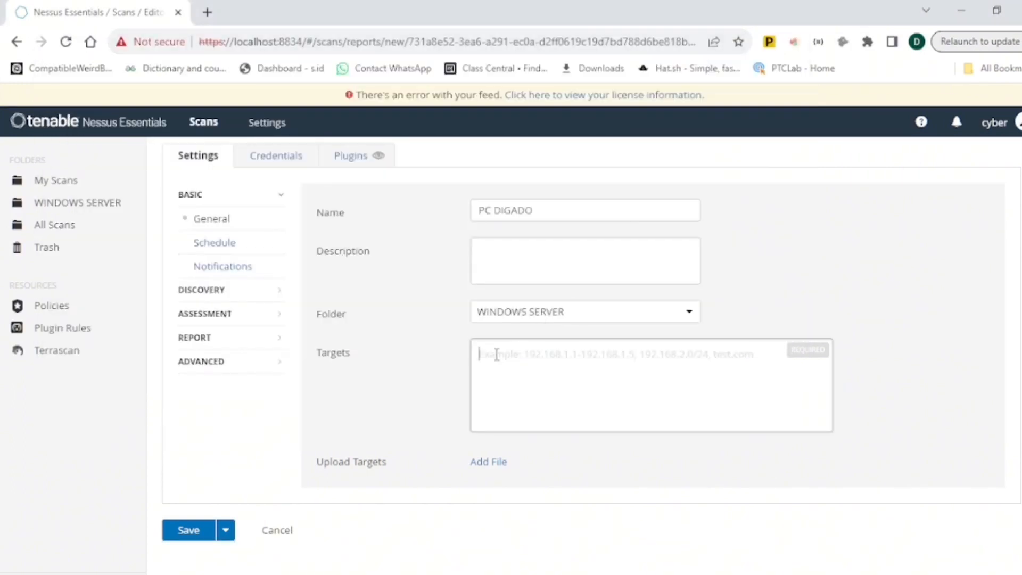
text(192.168.56.1)
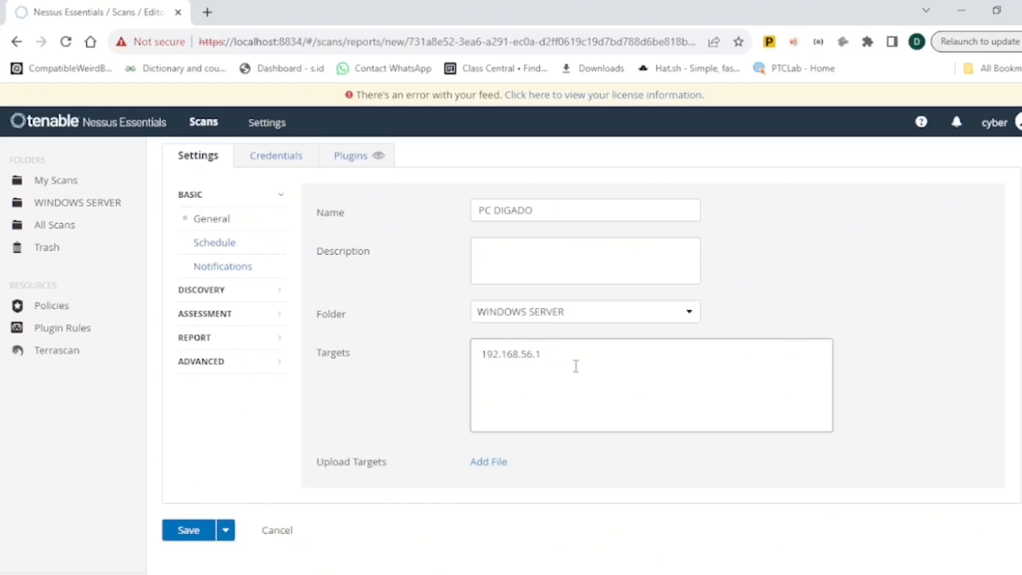
- Save the PC DIGADO scan
click(661, 572)
click(953, 370)
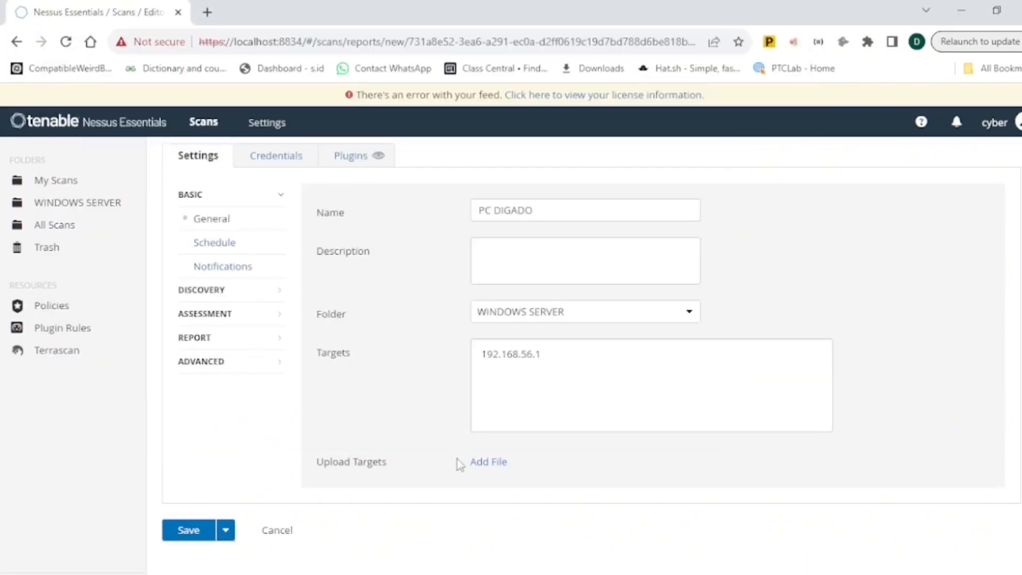
click(201, 531)
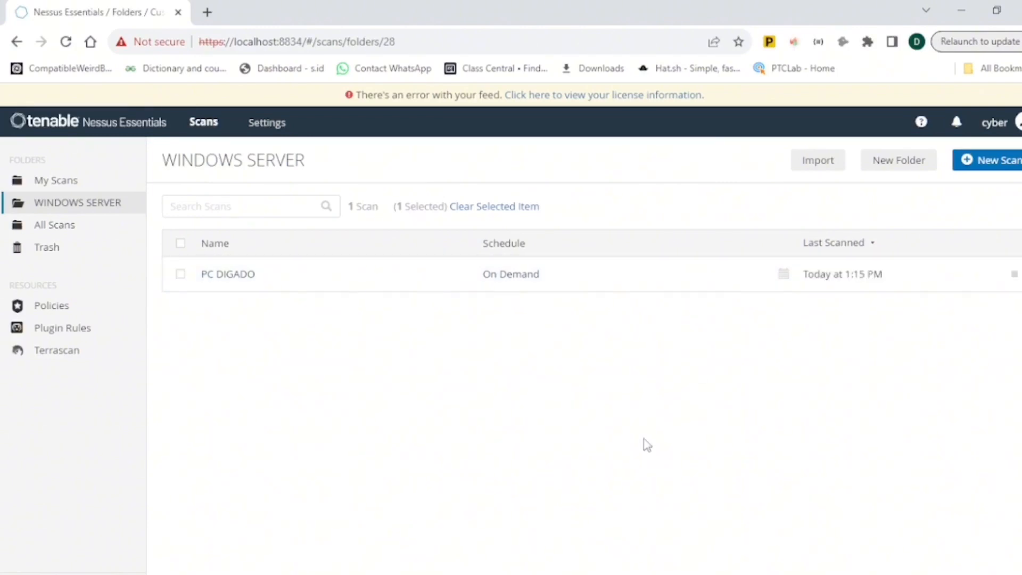
- Open the PC DIGADO scan results from the WINDOWS SERVER folder
click(56, 180)
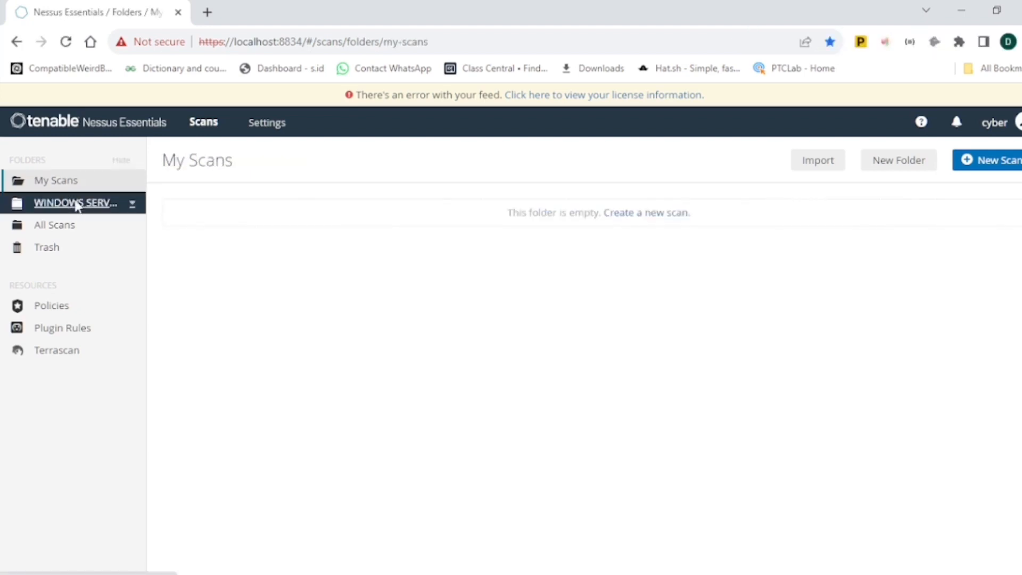
click(77, 203)
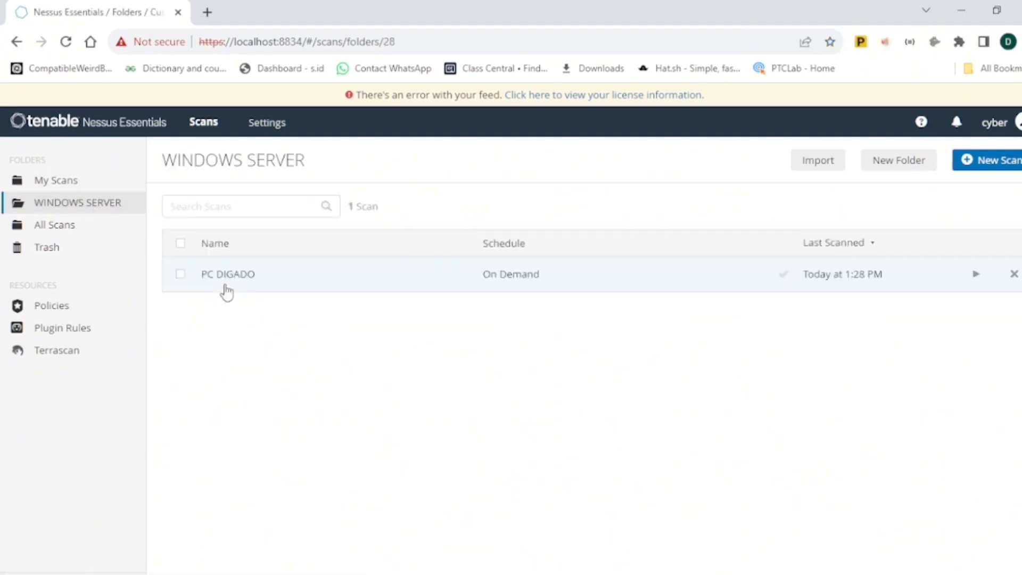
click(228, 275)
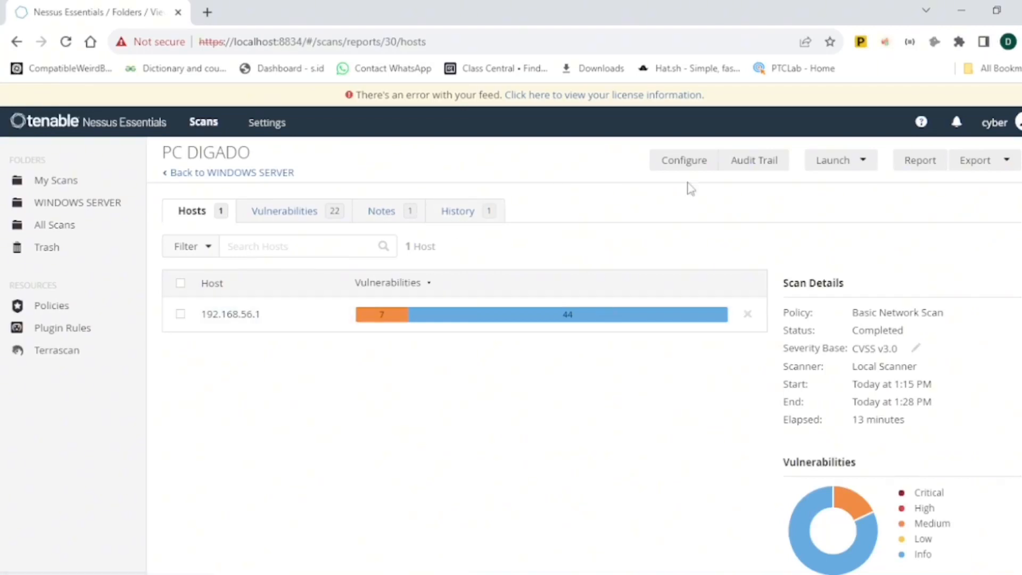
- Open the vulnerability list for host 192.168.56.1
scroll(999, 440, down, 1)
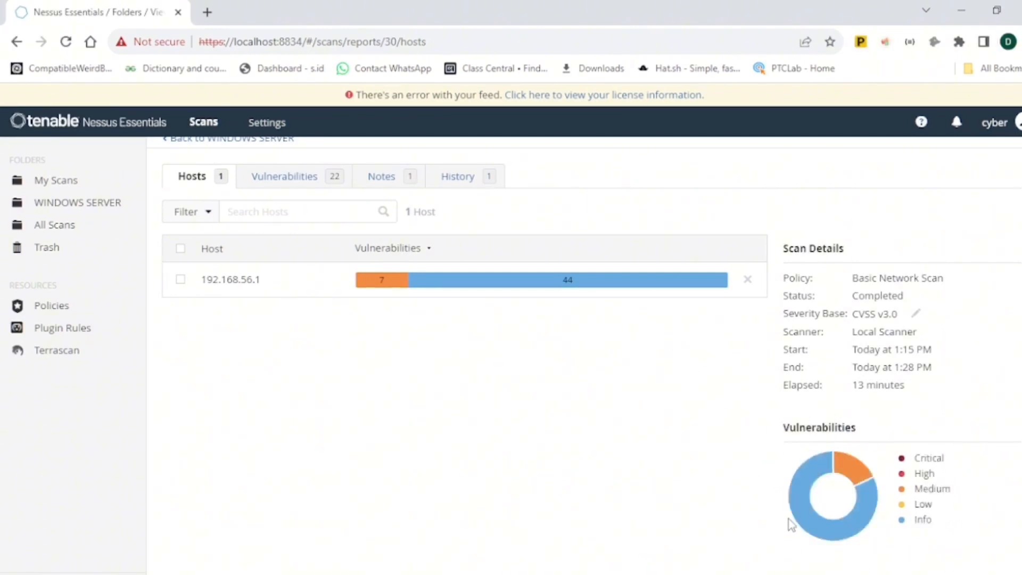
mouse_move(800, 520)
mouse_move(373, 284)
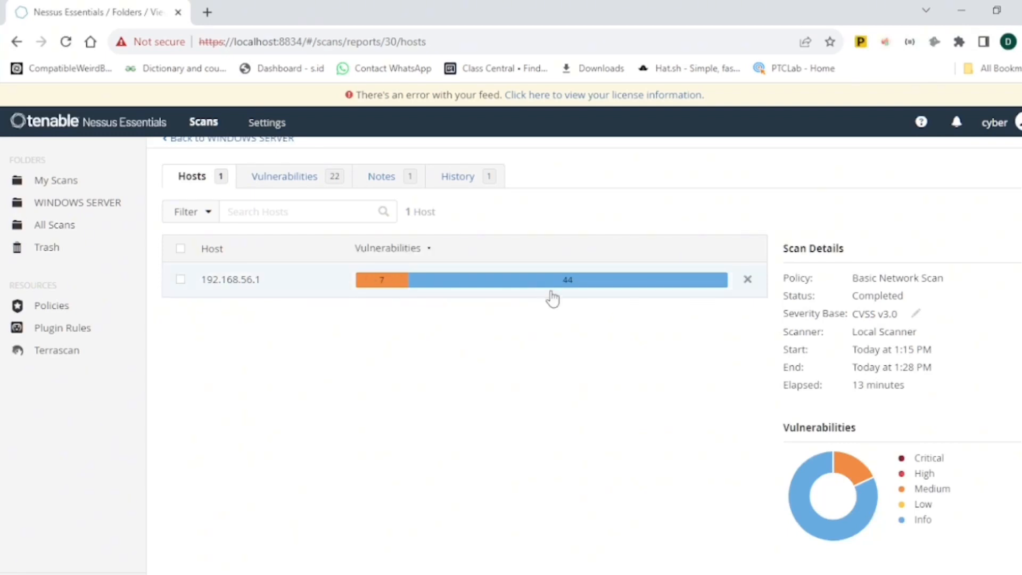
mouse_move(553, 291)
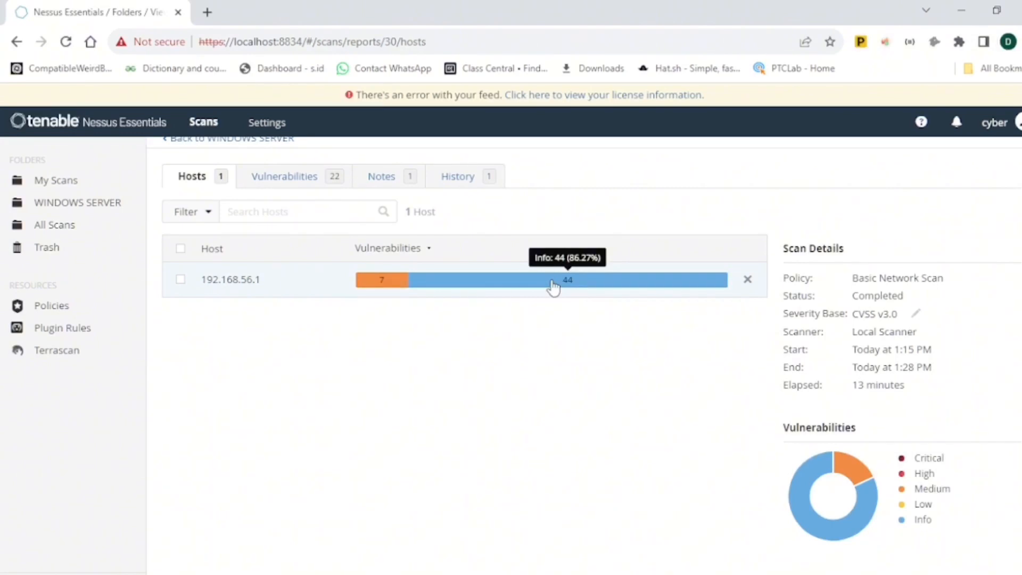
click(251, 281)
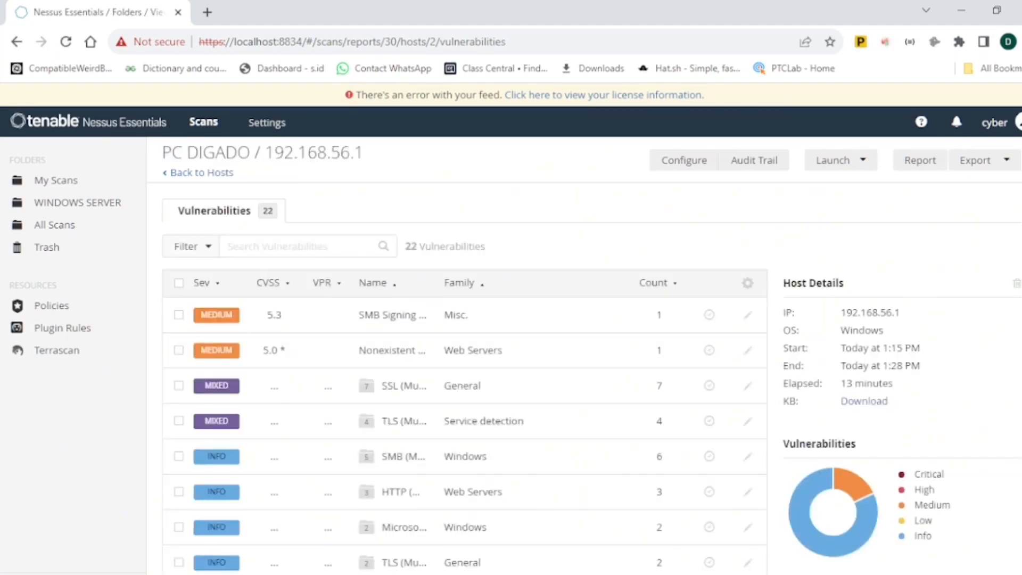
- Open the details of the medium-severity SMB Signing not required vulnerability
scroll(592, 355, down, 1)
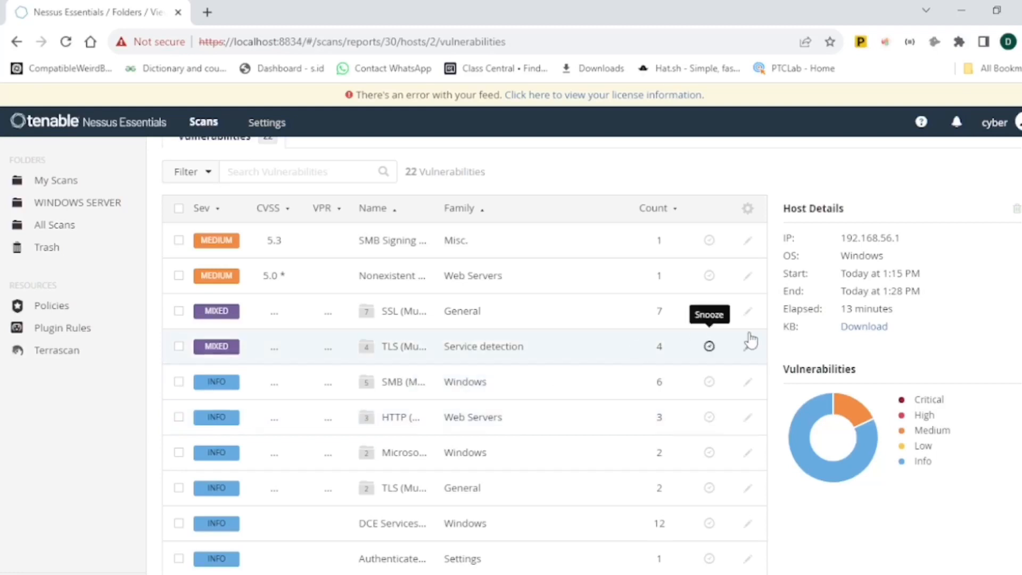
scroll(213, 373, up, 2)
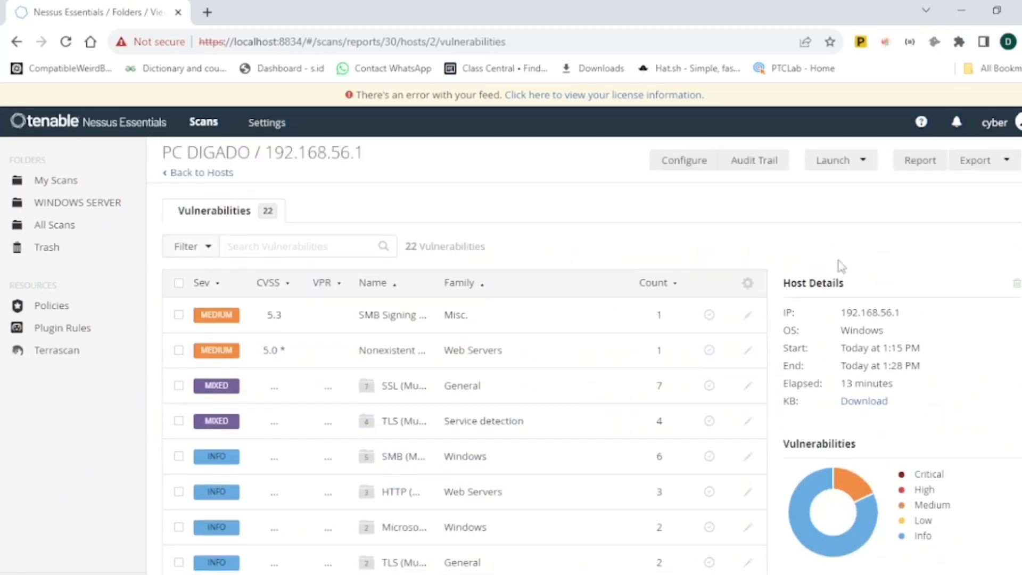
click(221, 320)
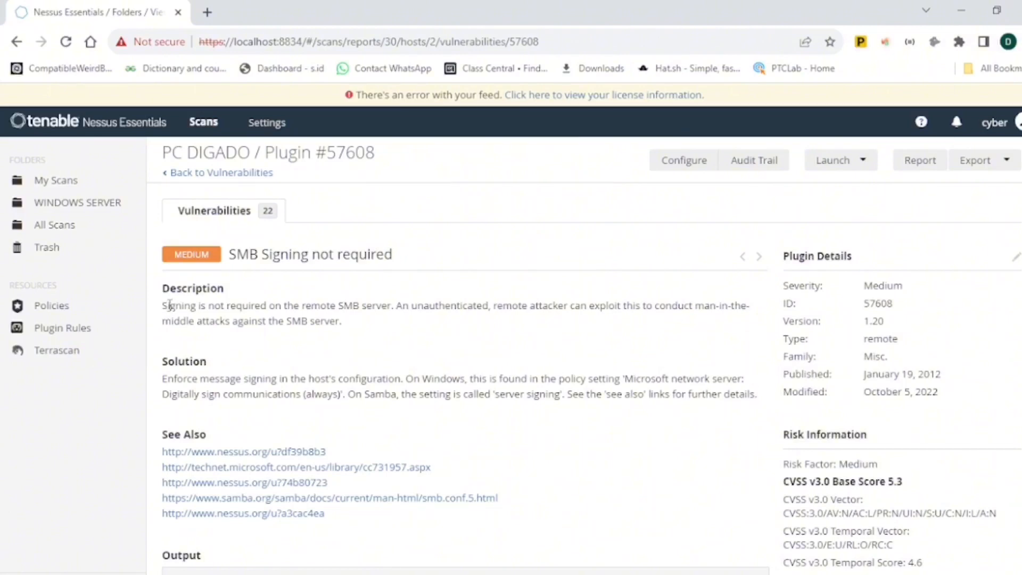
- Read the vulnerability's description, solution and reference links
drag(171, 304, 299, 306)
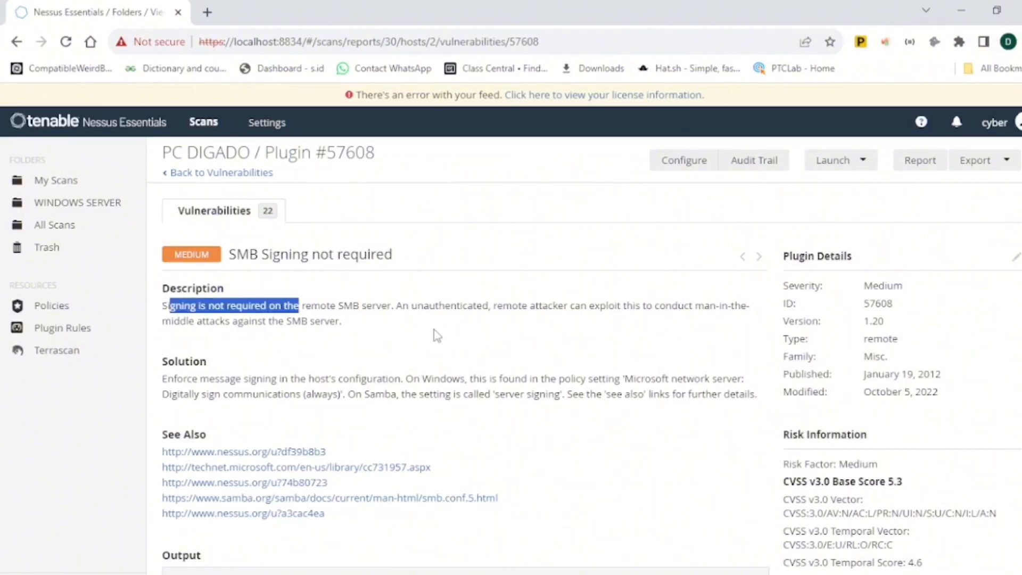
click(385, 322)
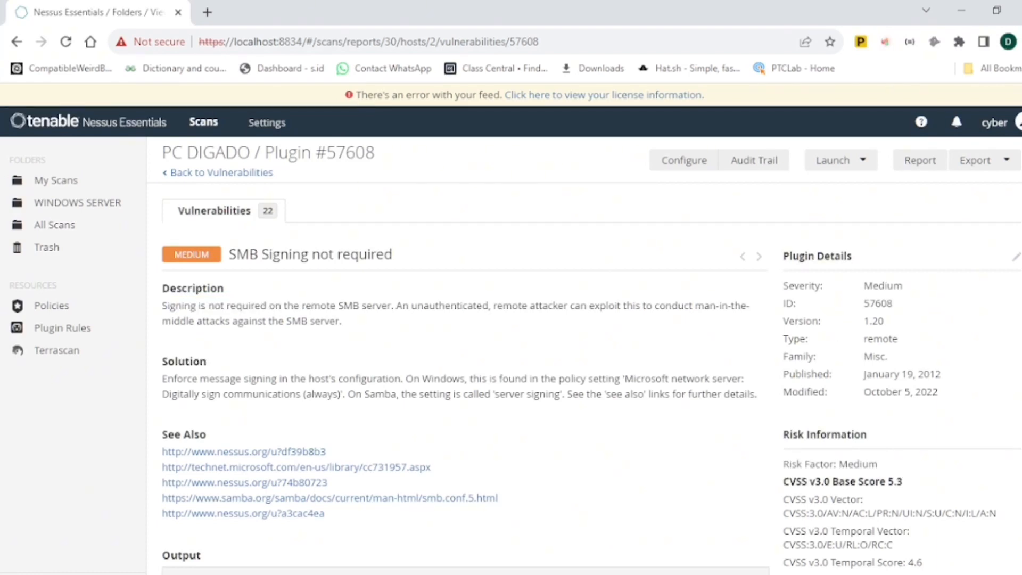
scroll(584, 355, down, 2)
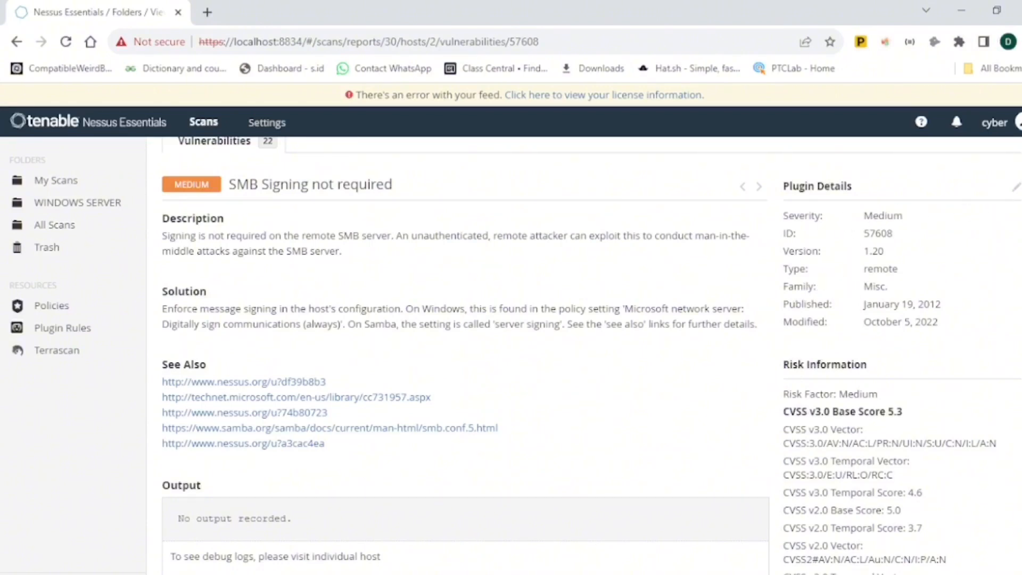
- Examine the SMB Signing vulnerability's risk information and CVSS scores
scroll(888, 301, down, 2)
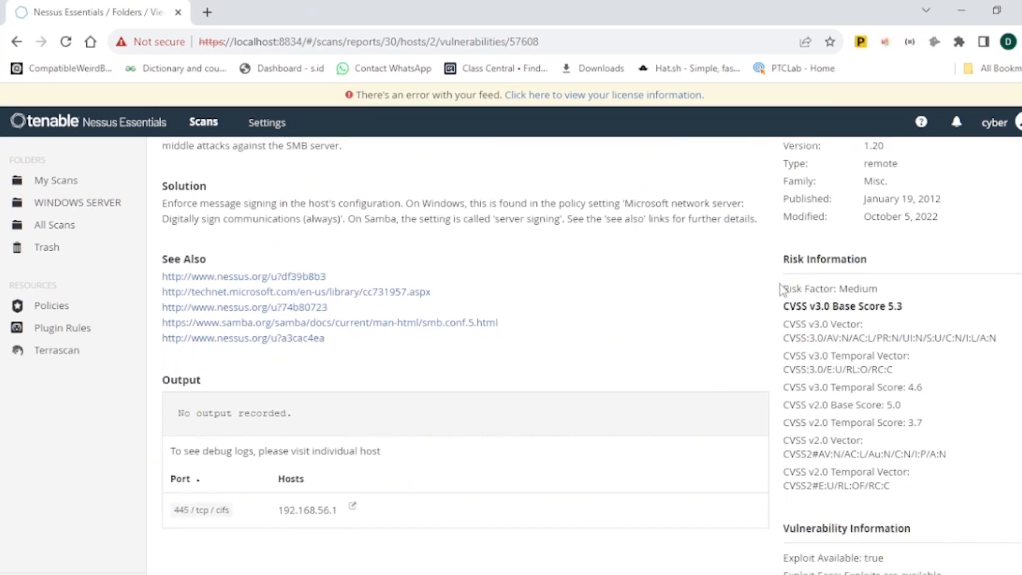
drag(786, 289, 960, 491)
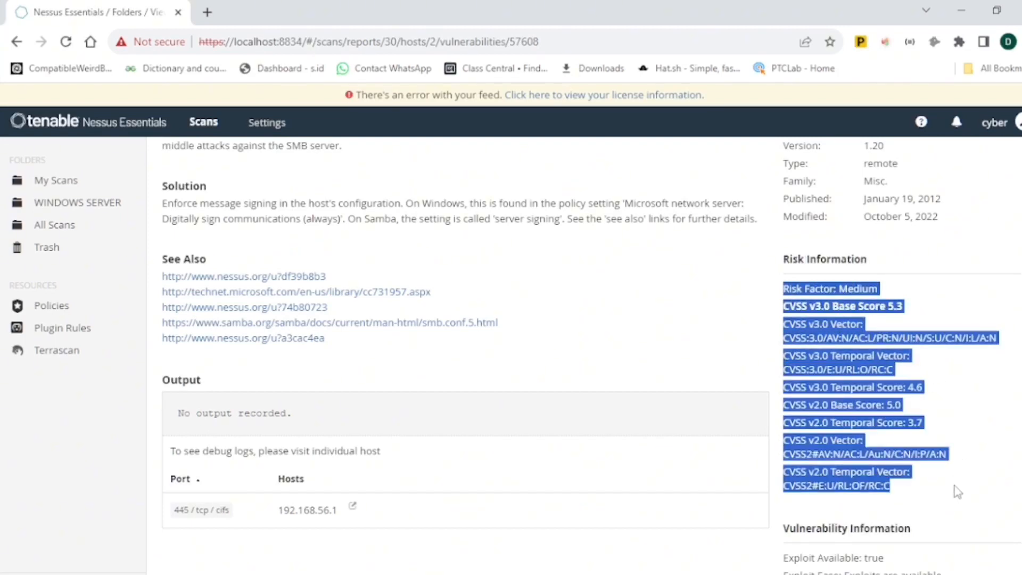
scroll(592, 356, down, 1)
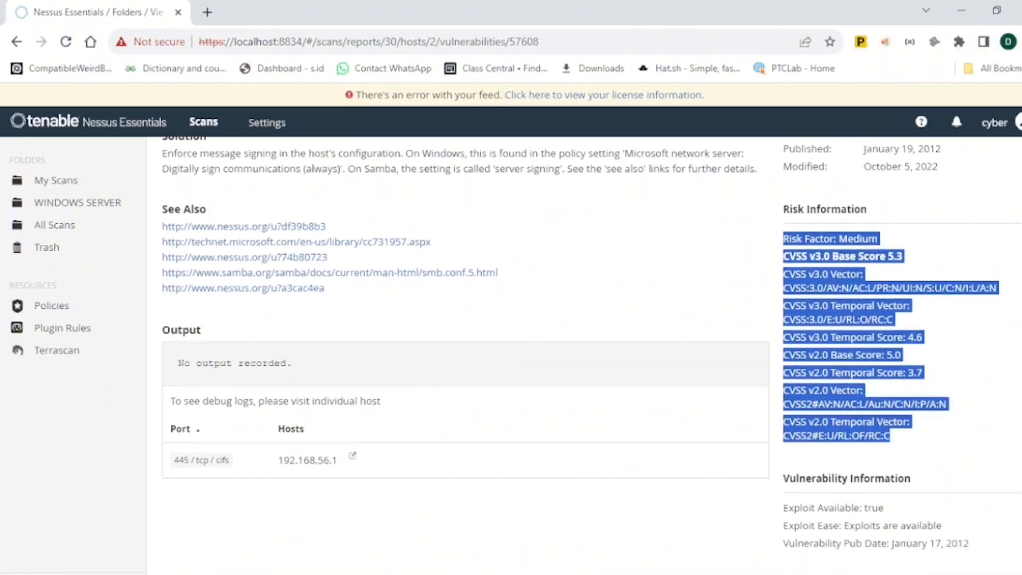
click(962, 498)
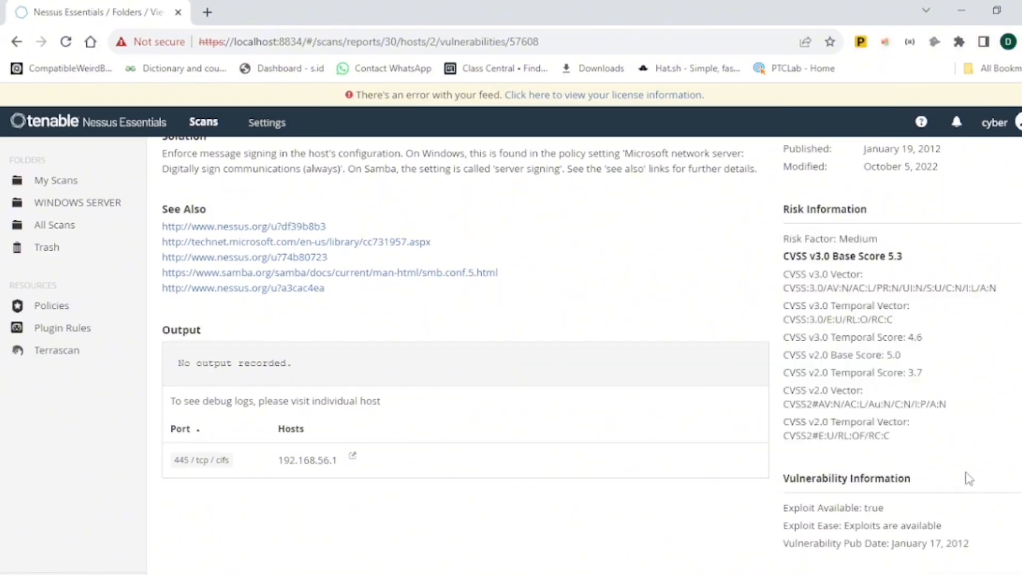
scroll(592, 349, up, 2)
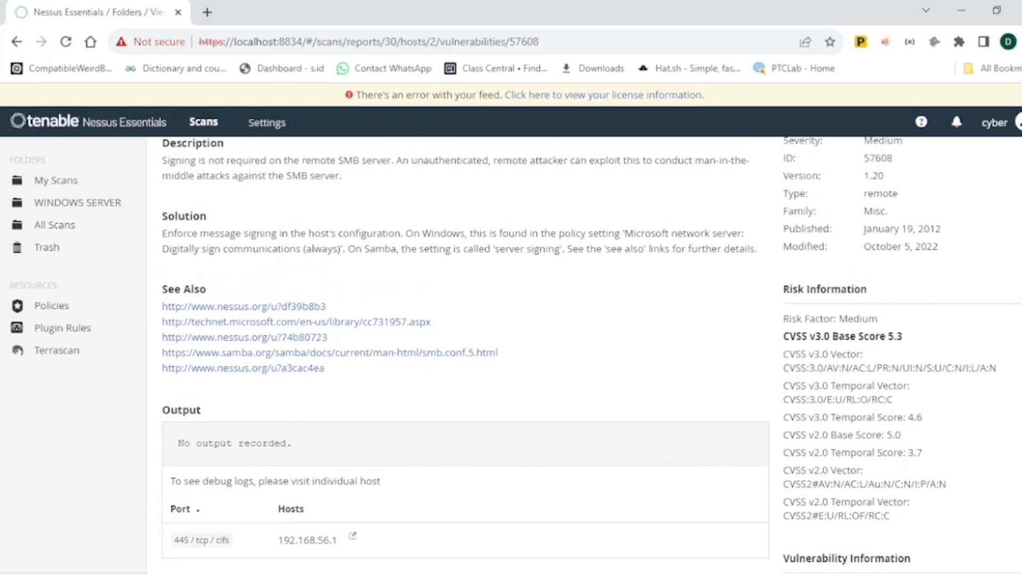
scroll(592, 349, up, 2)
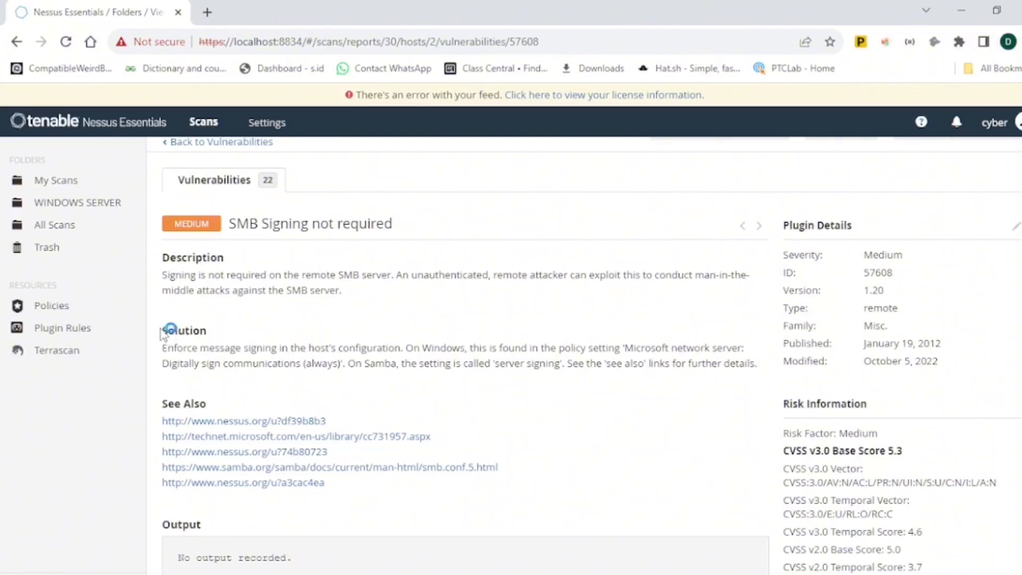
- Review the SMB Signing vulnerability's solution text and the affected port and host
drag(161, 325, 199, 350)
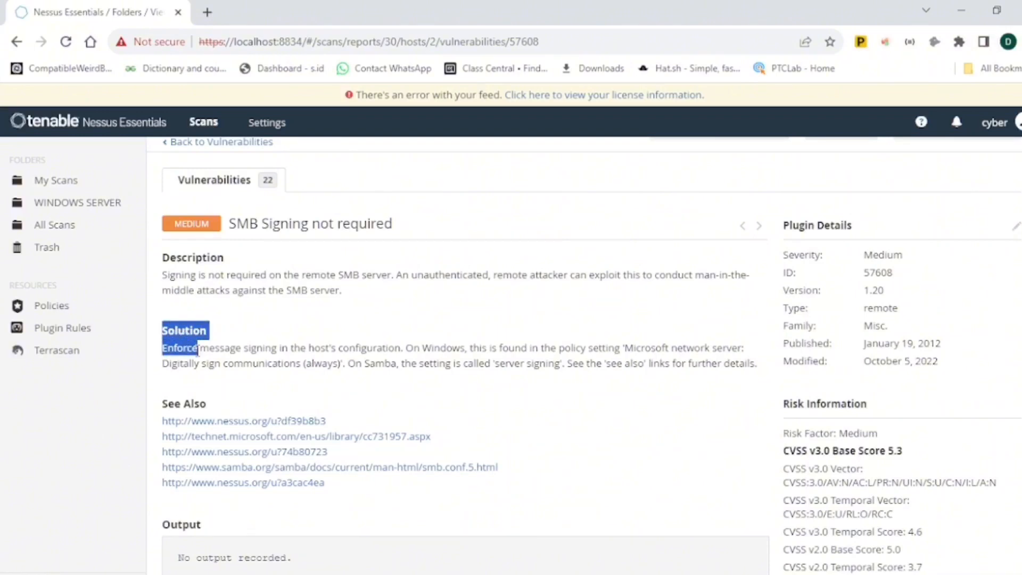
click(181, 354)
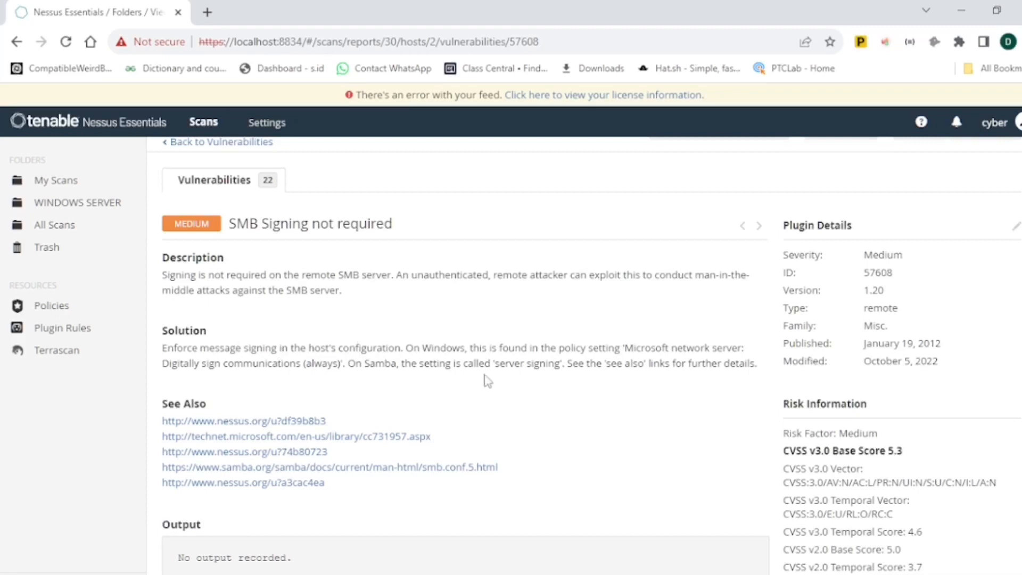
drag(164, 345, 260, 364)
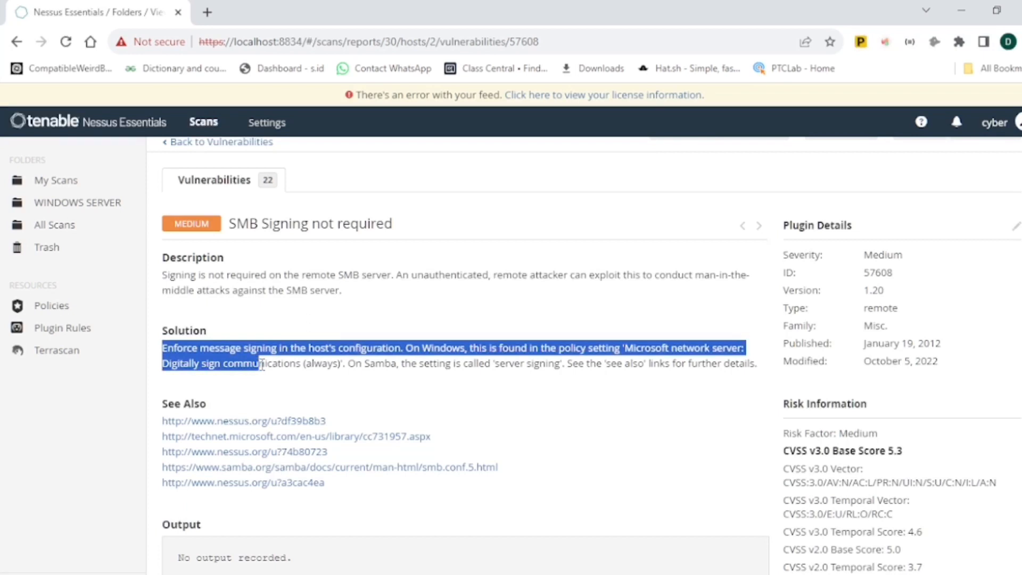
click(236, 296)
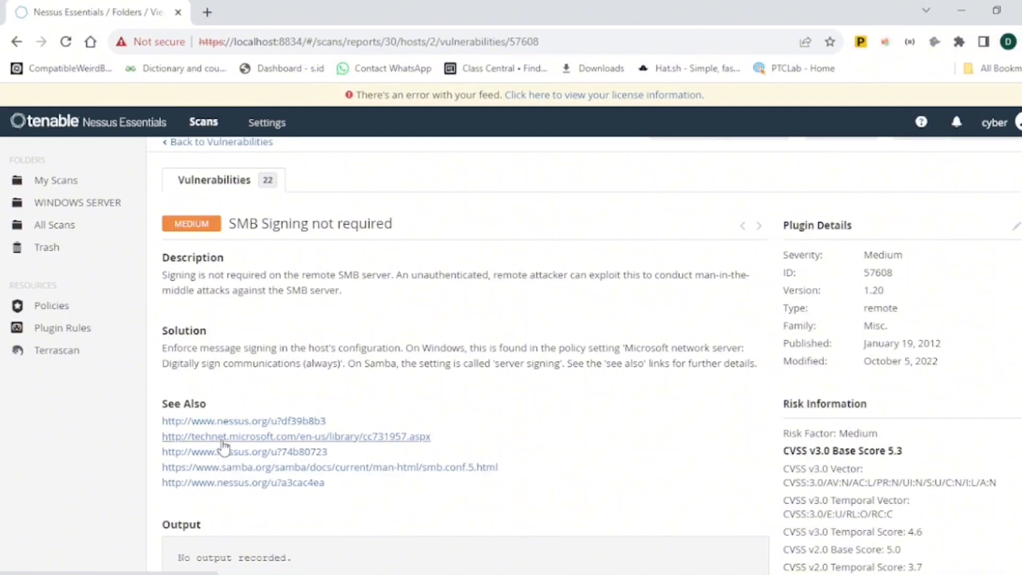
scroll(465, 351, down, 3)
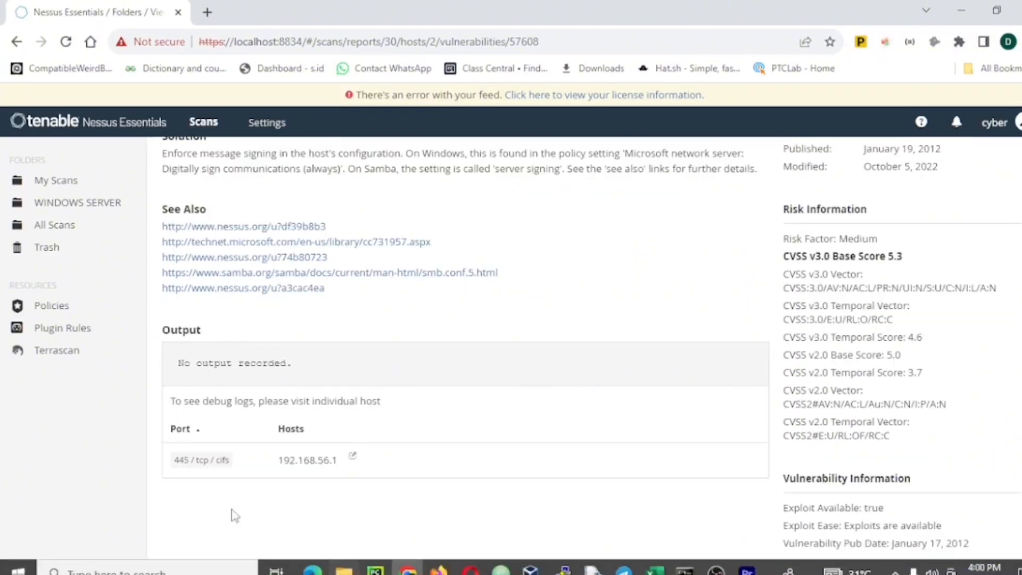
mouse_move(274, 462)
mouse_down()
mouse_move(346, 468)
mouse_move(275, 469)
mouse_up()
click(349, 469)
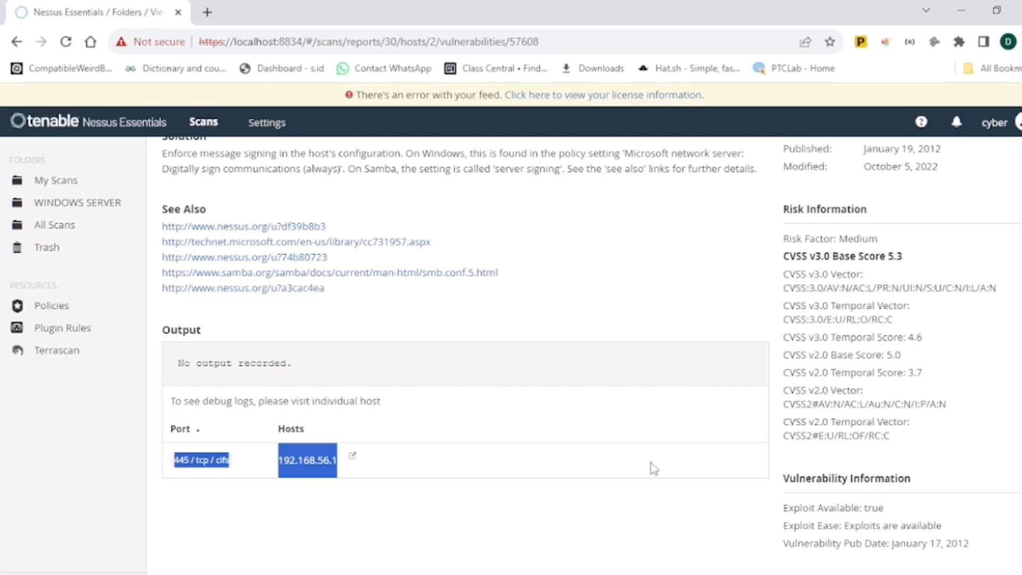
scroll(959, 207, up, 5)
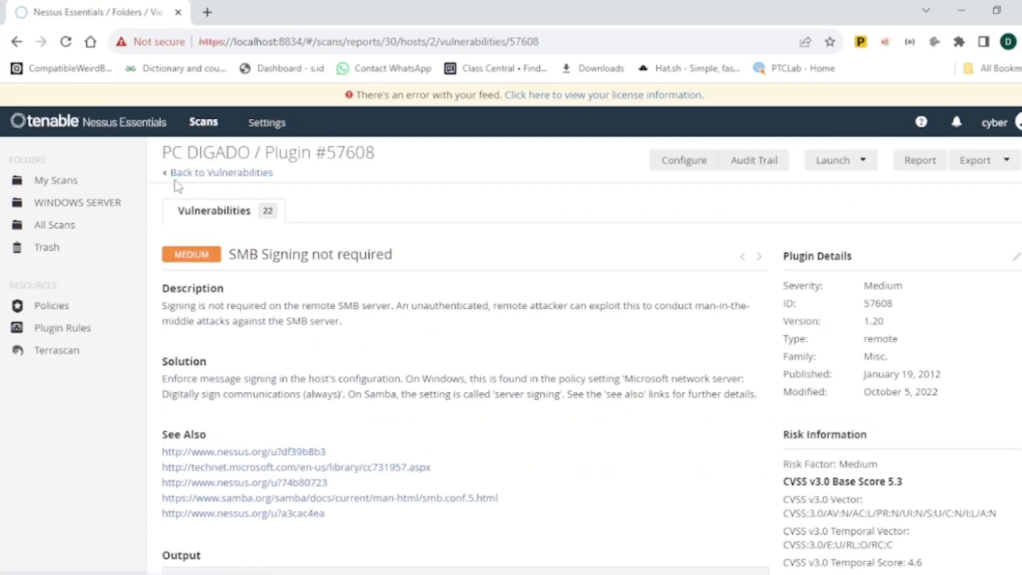
- Go back to the host's vulnerability list and open the Nonexistent Page (404) Physical Path Disclosure vulnerability
click(167, 176)
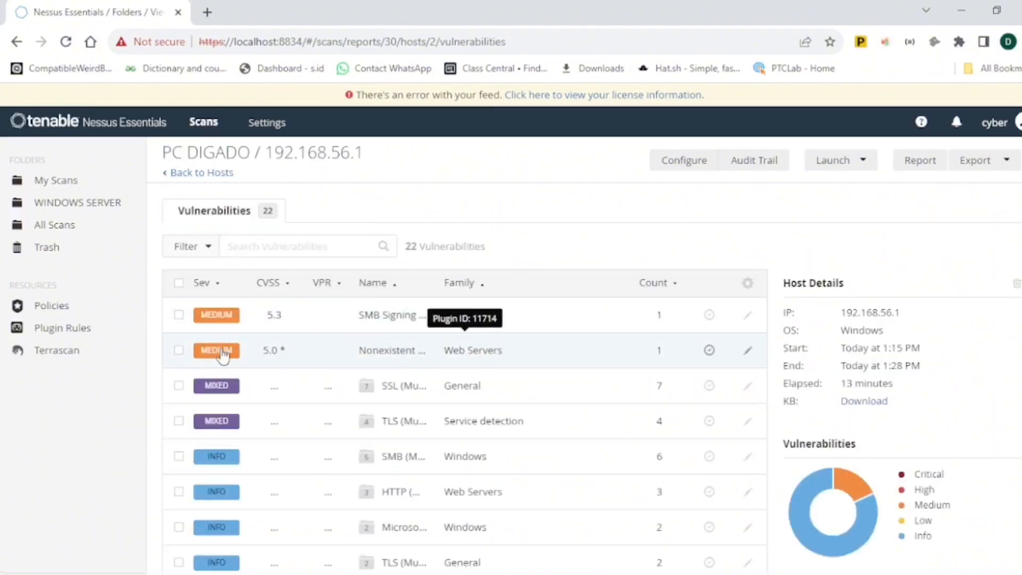
click(223, 356)
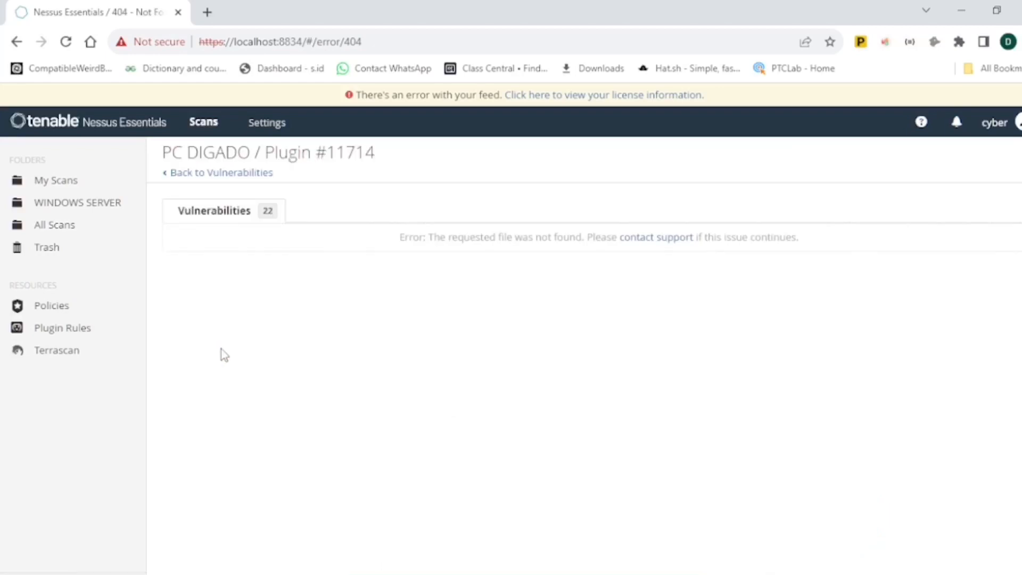
click(168, 174)
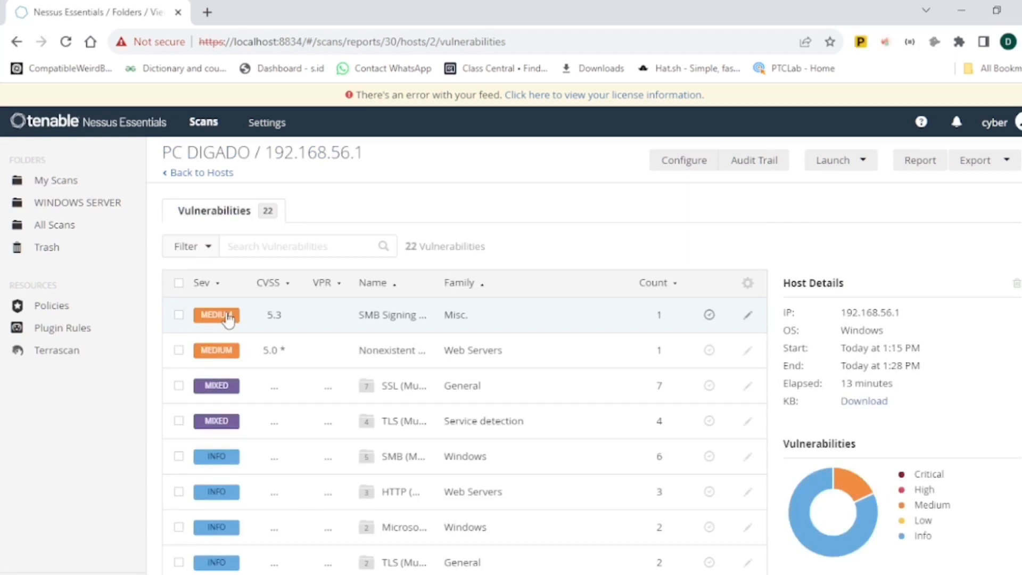
click(221, 357)
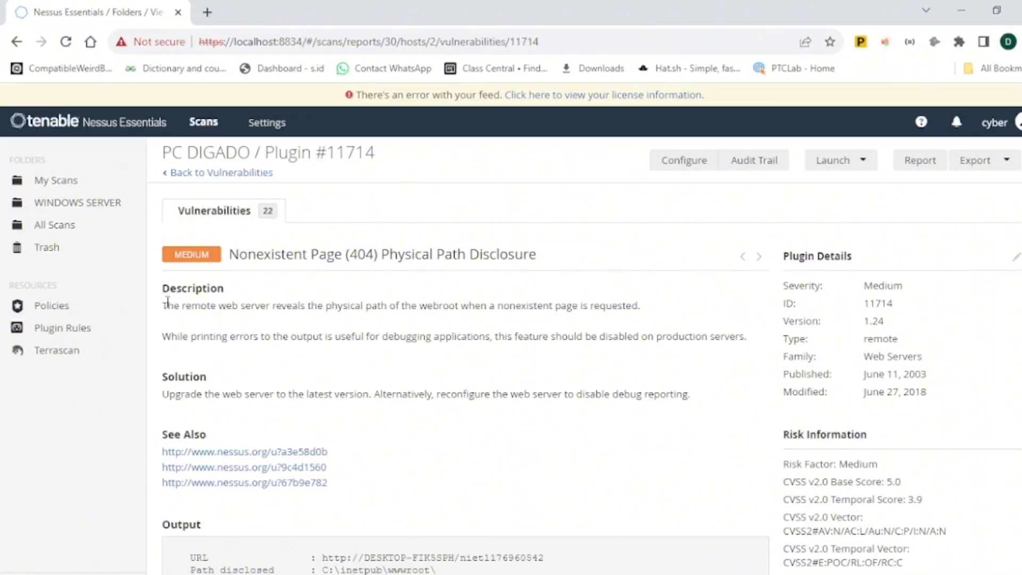
- Read the Nonexistent Page vulnerability's description, solution and output
drag(167, 303, 229, 336)
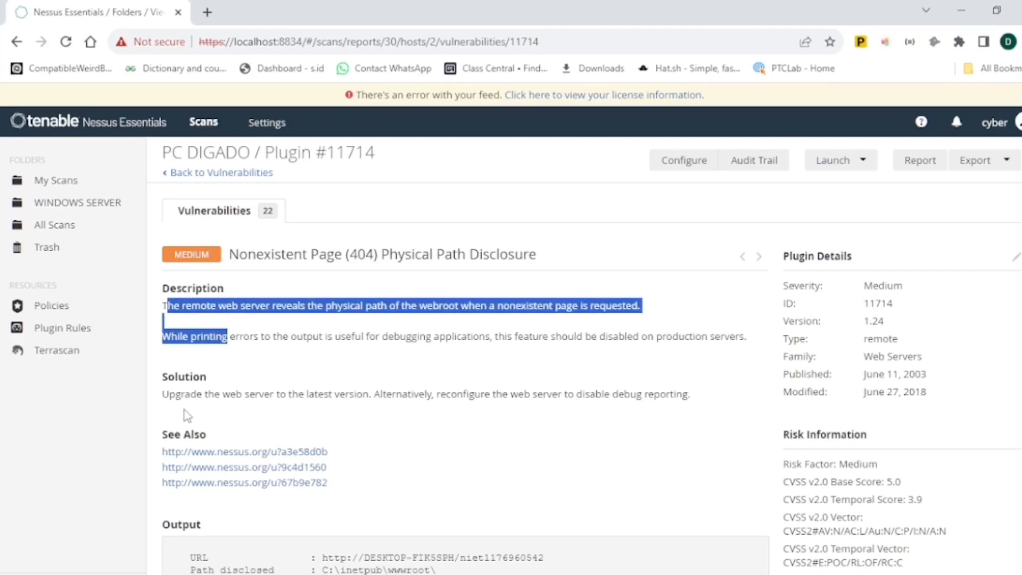
click(164, 397)
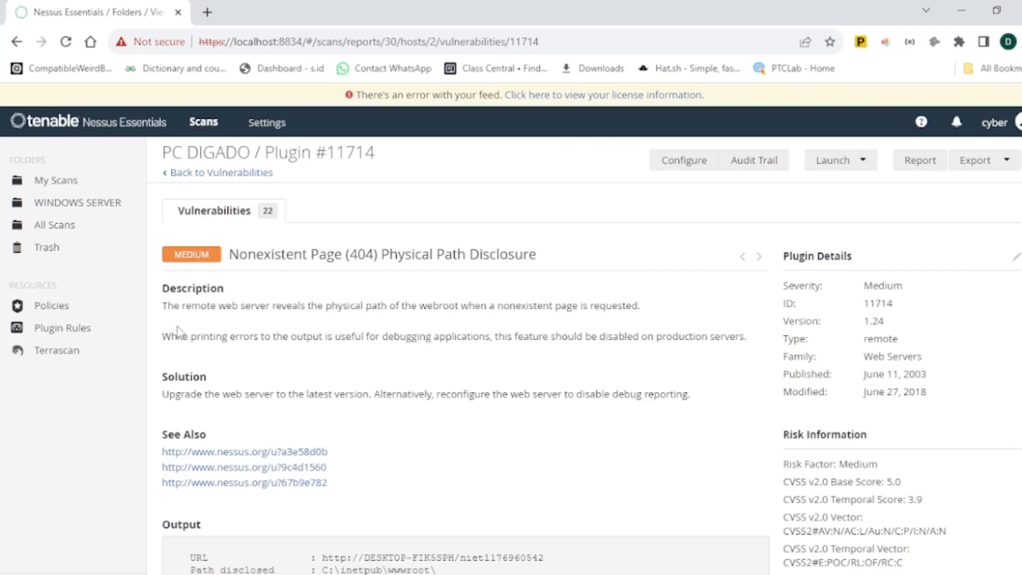
drag(163, 374, 220, 401)
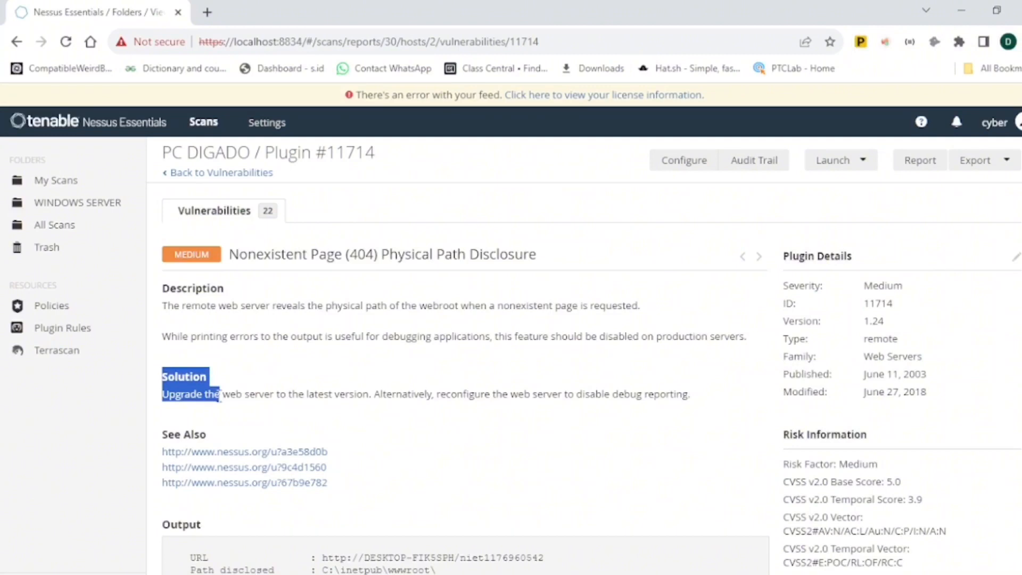
click(250, 370)
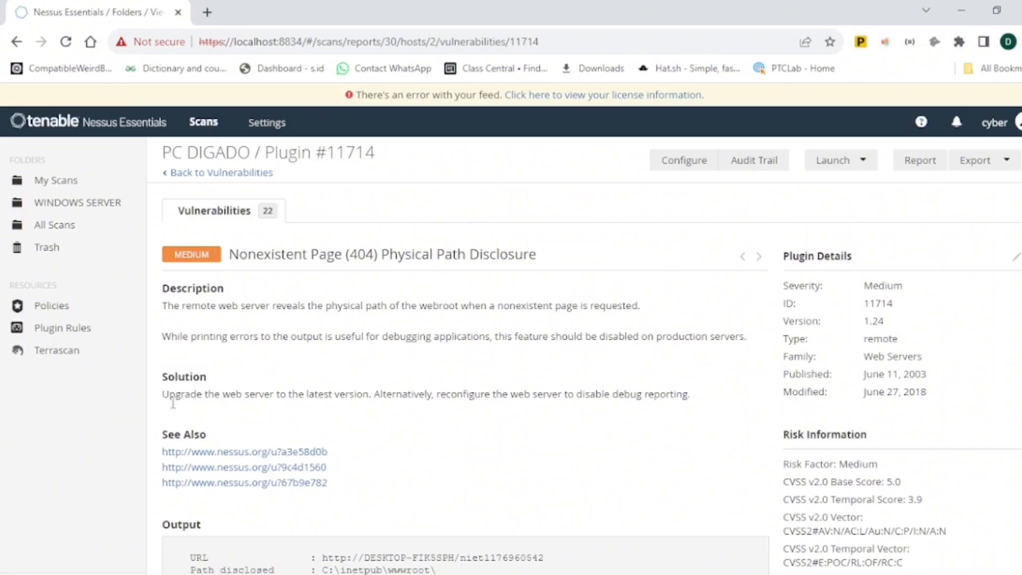
drag(163, 391, 203, 392)
click(306, 384)
scroll(592, 358, down, 5)
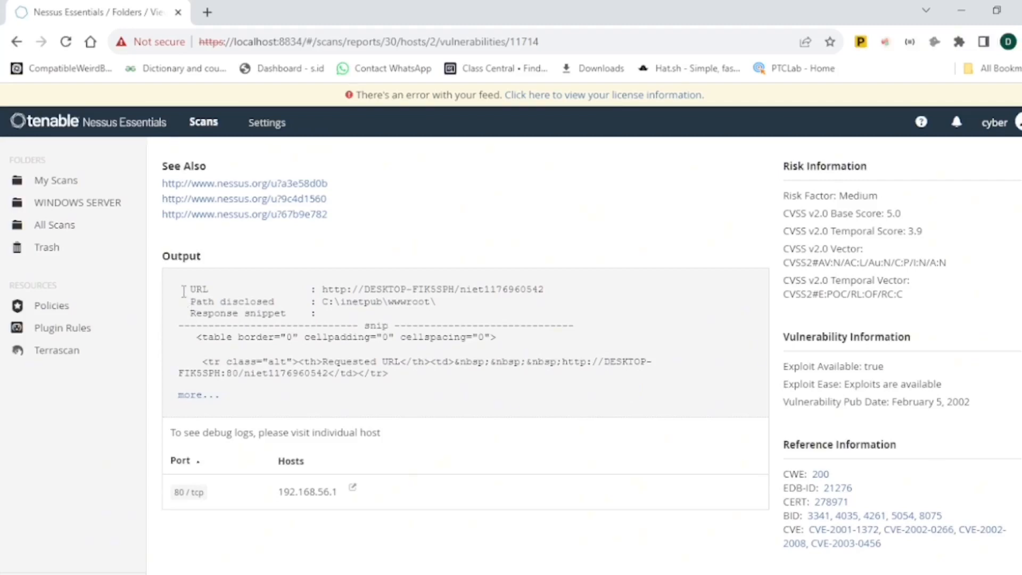
drag(184, 288, 500, 371)
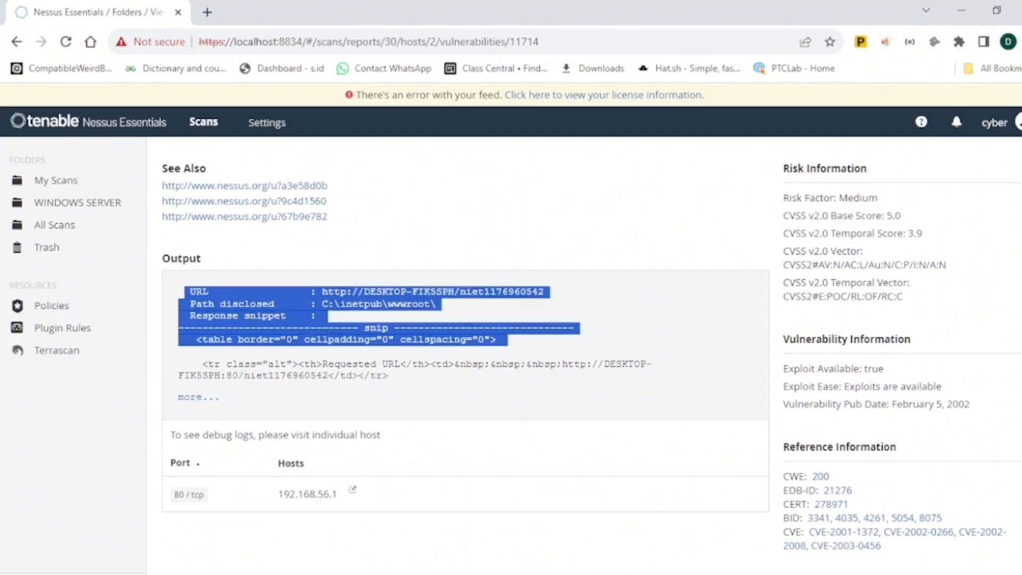
scroll(542, 315, up, 4)
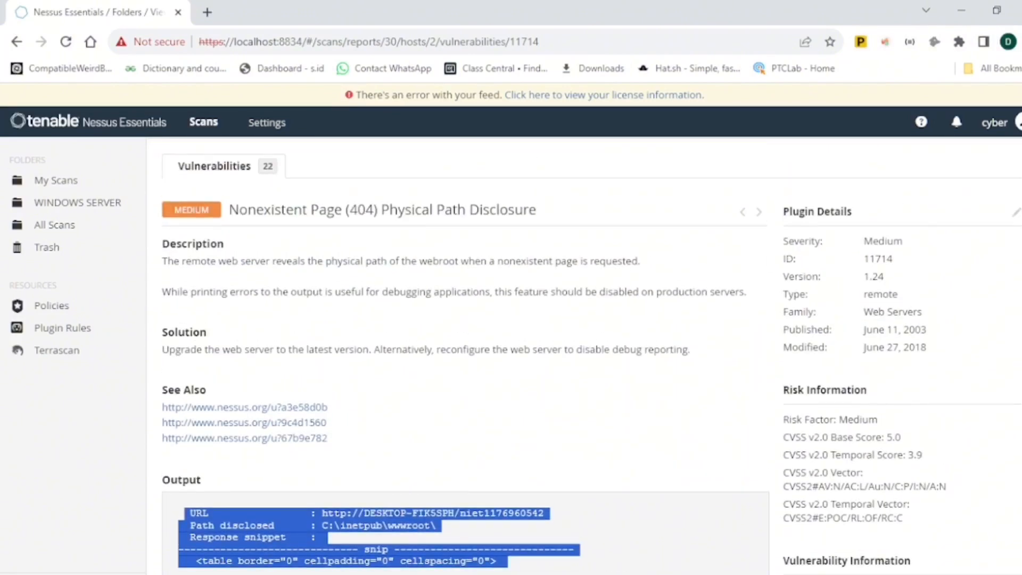
scroll(584, 360, up, 1)
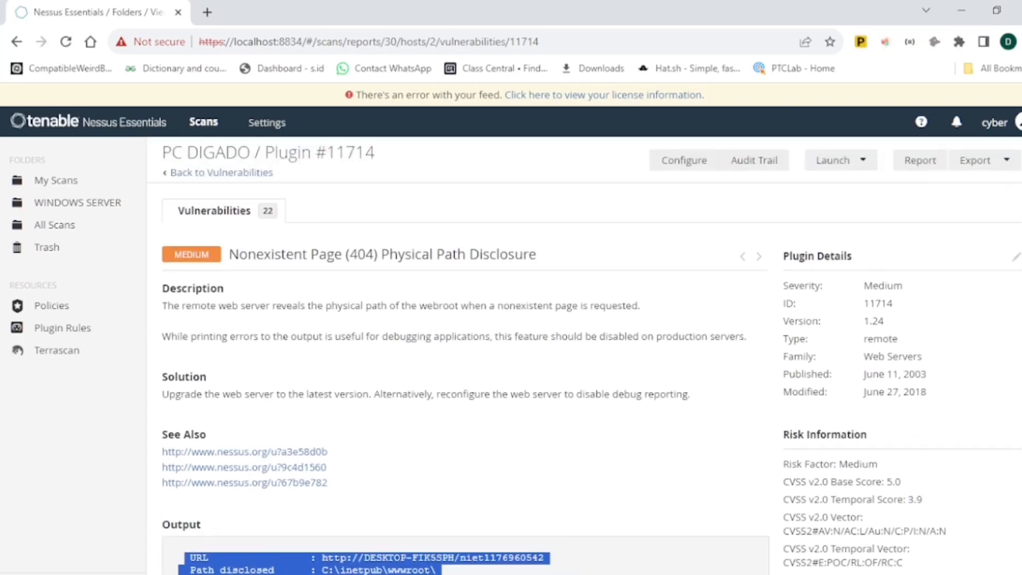
- Return to the vulnerability list and open the SSL Medium Strength Cipher Suites Supported (SWEET32) entry in the SSL group
click(166, 175)
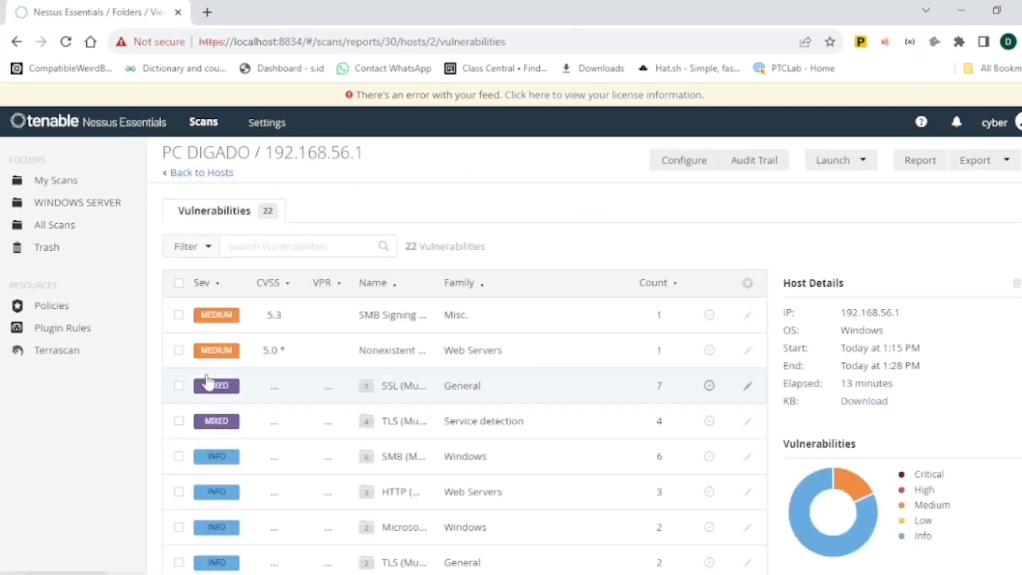
click(219, 391)
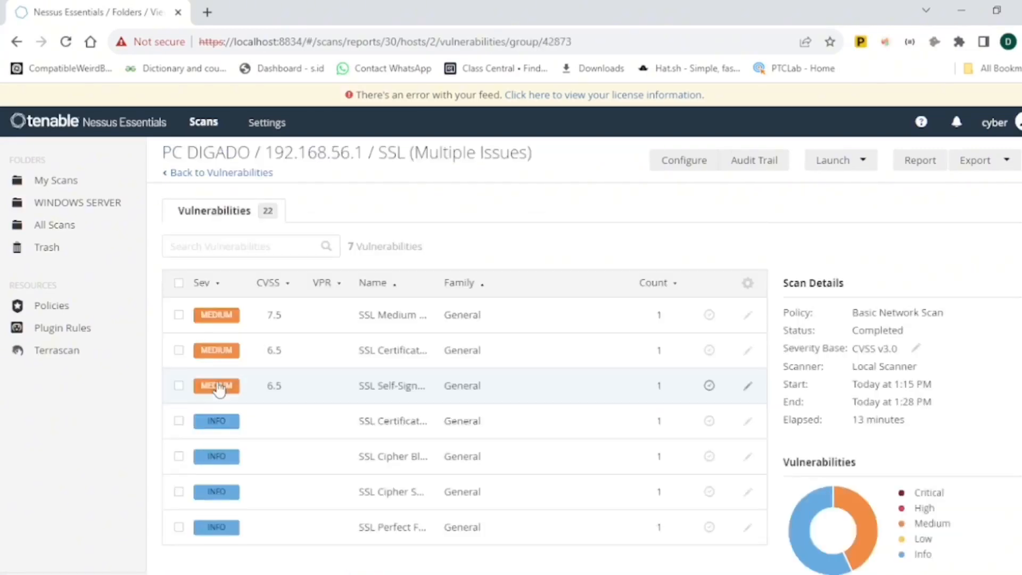
click(219, 314)
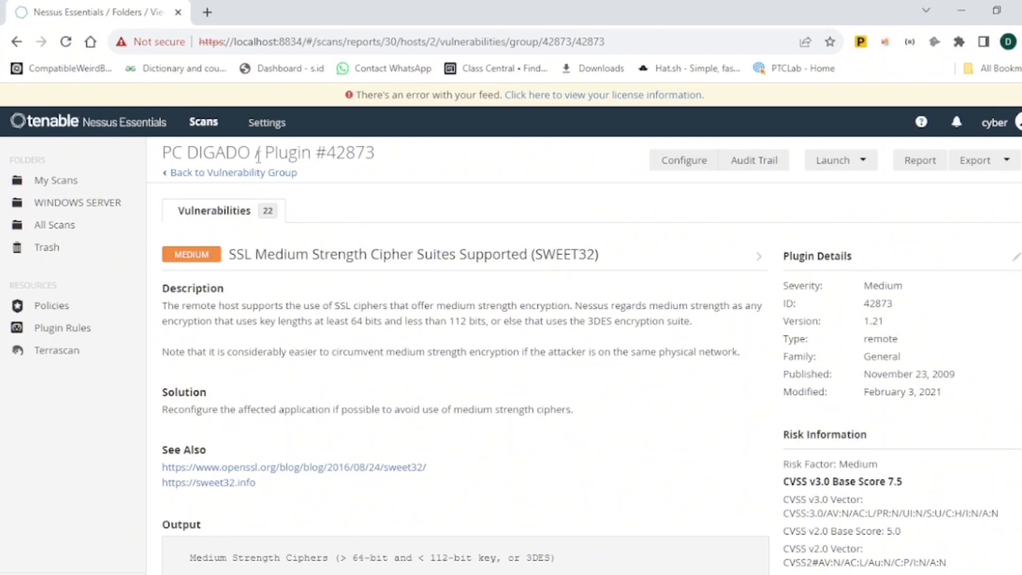
- Navigate back from the plugin details to the WINDOWS SERVER folder
click(166, 176)
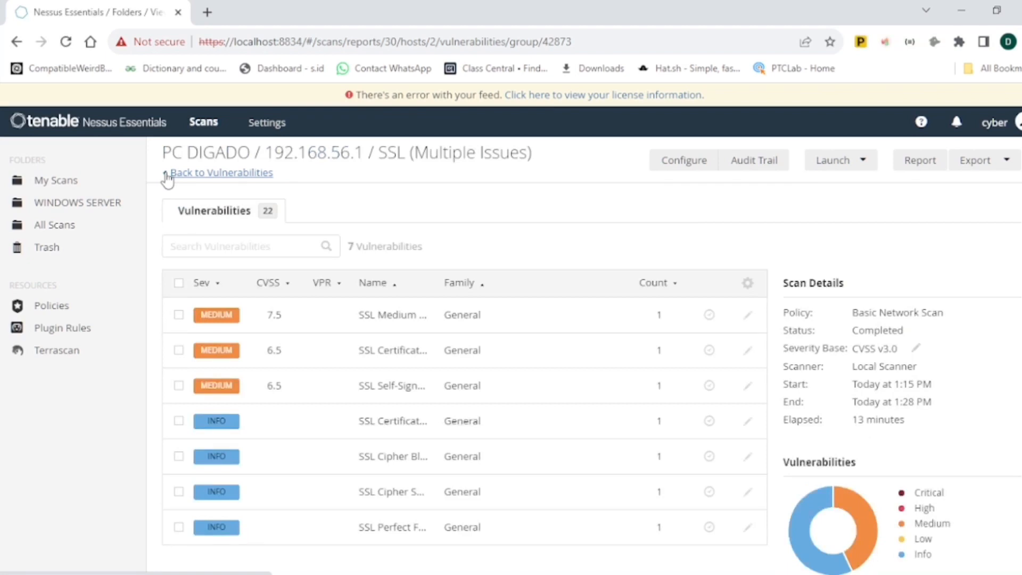
click(166, 176)
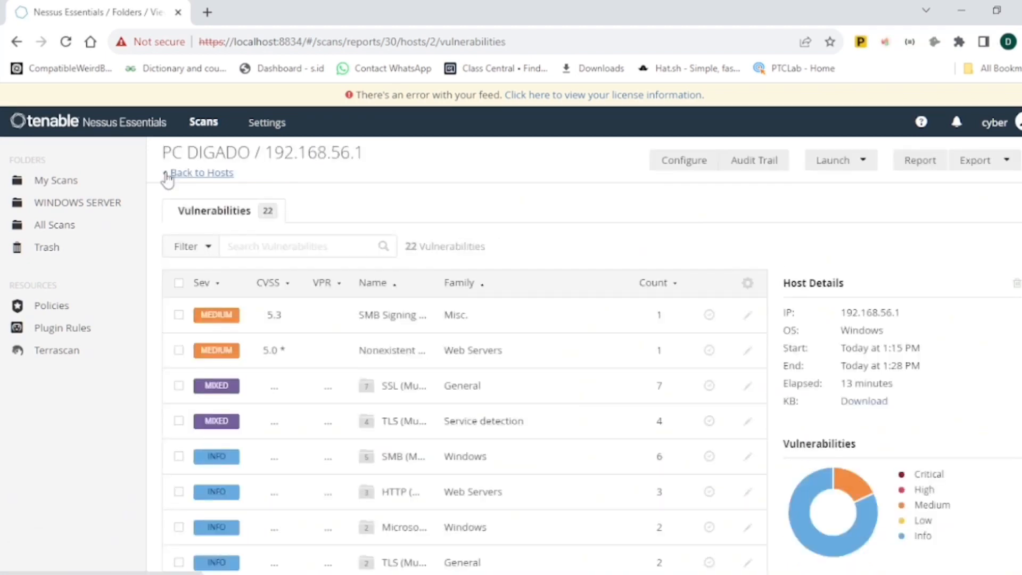
click(167, 176)
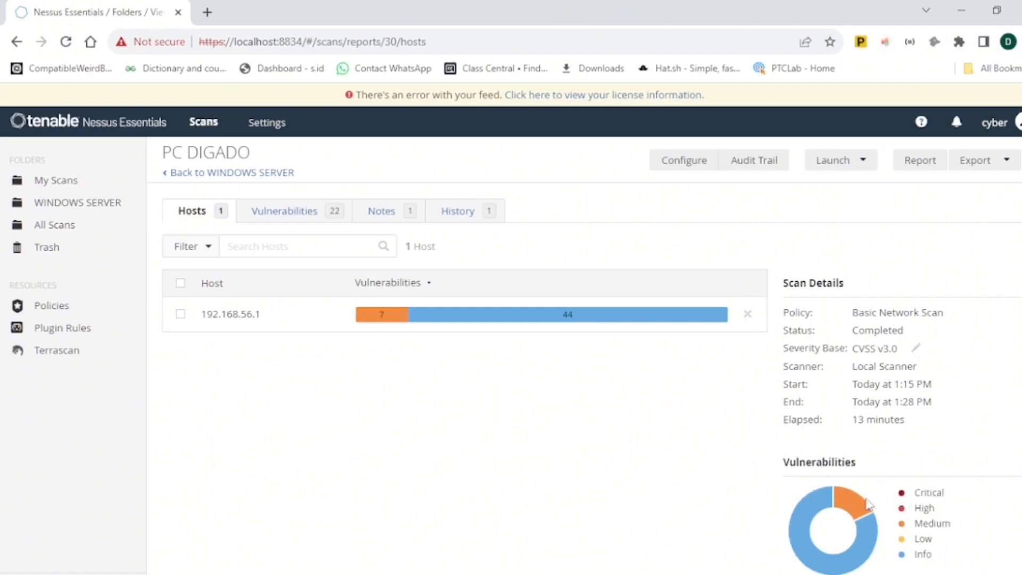
mouse_move(809, 514)
click(114, 211)
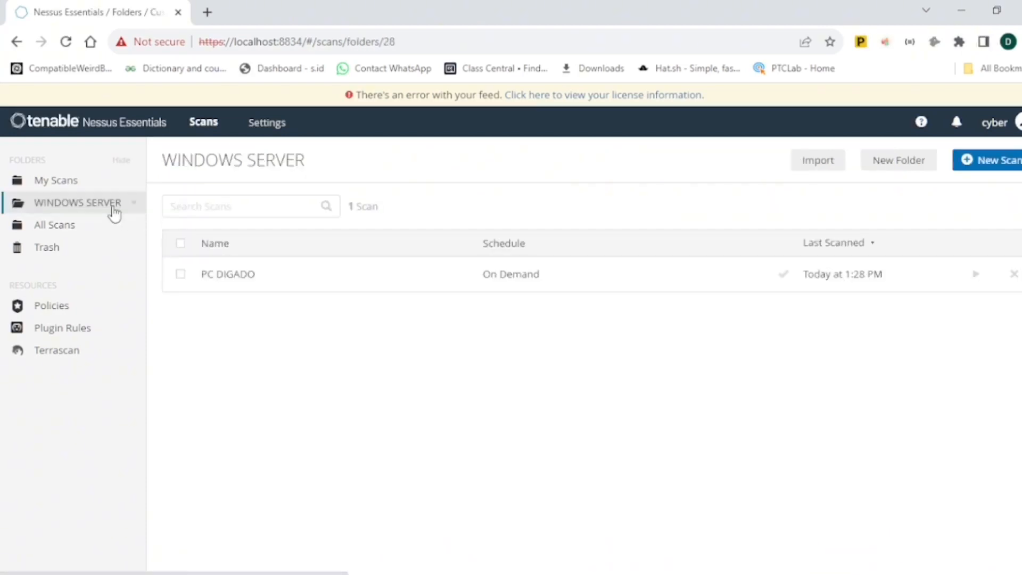
- Select the PC DIGADO scan and open its configuration settings
click(181, 275)
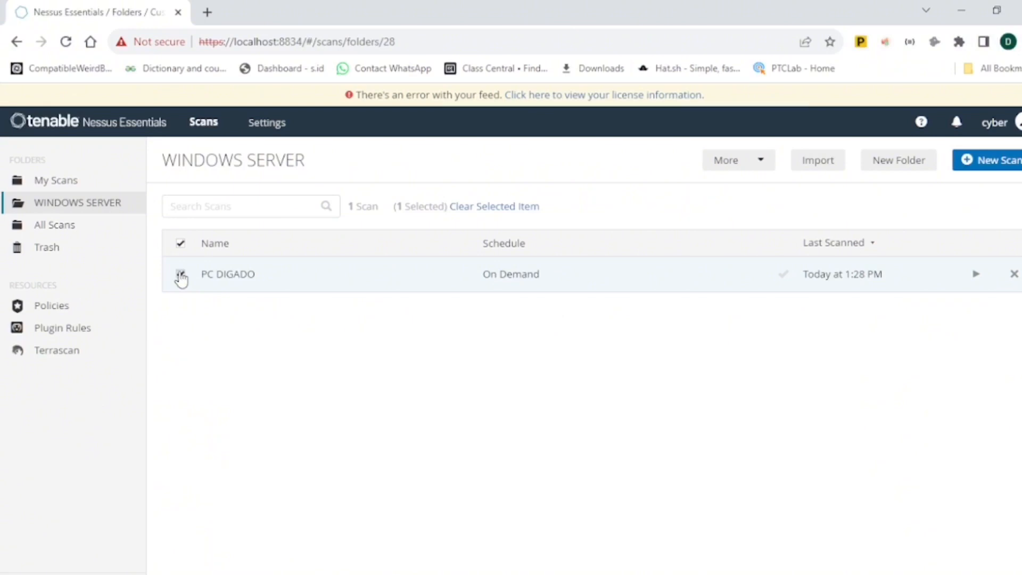
click(763, 165)
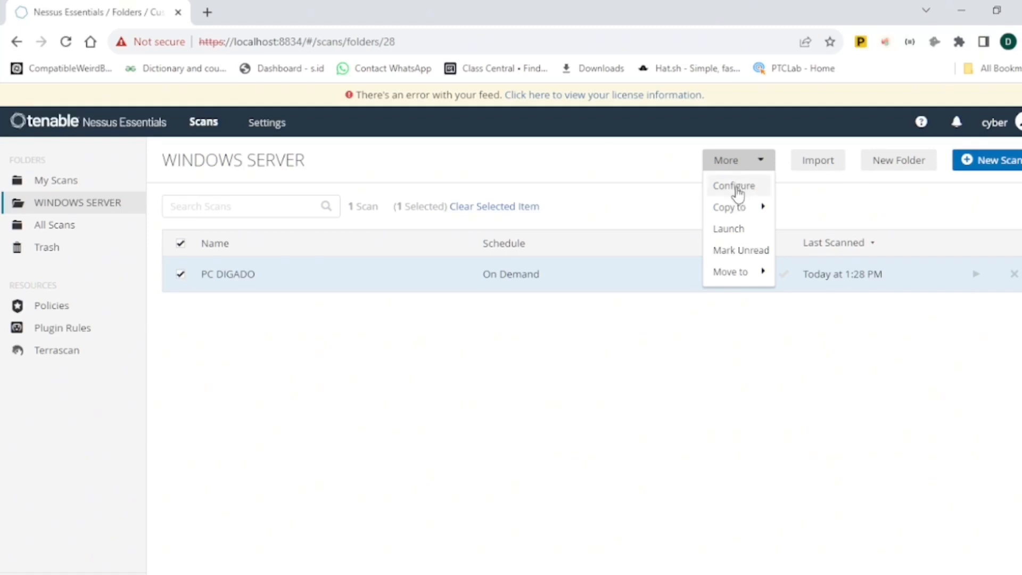
click(738, 192)
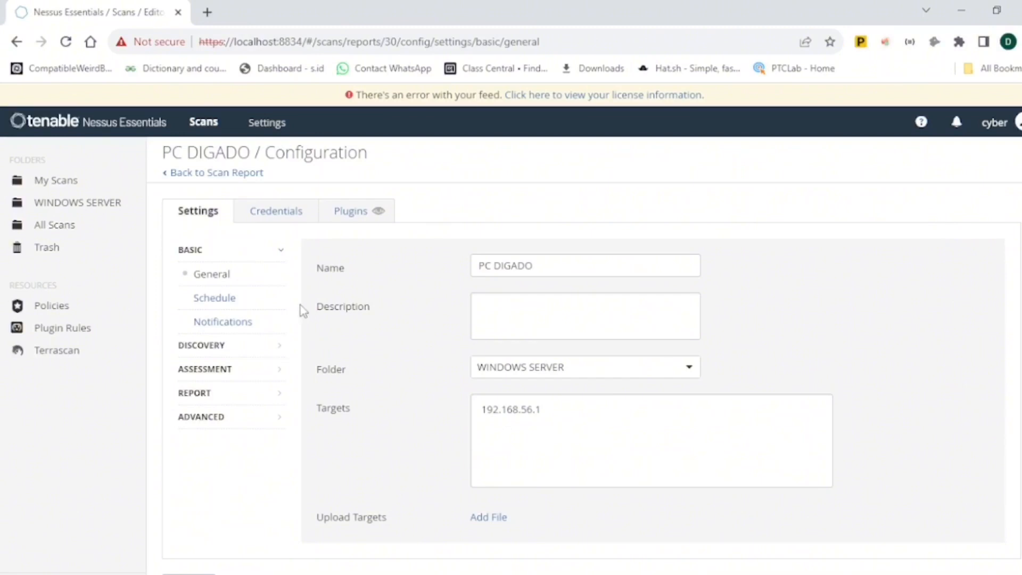
- Open the scan's credentials and add a Windows host credential
click(278, 213)
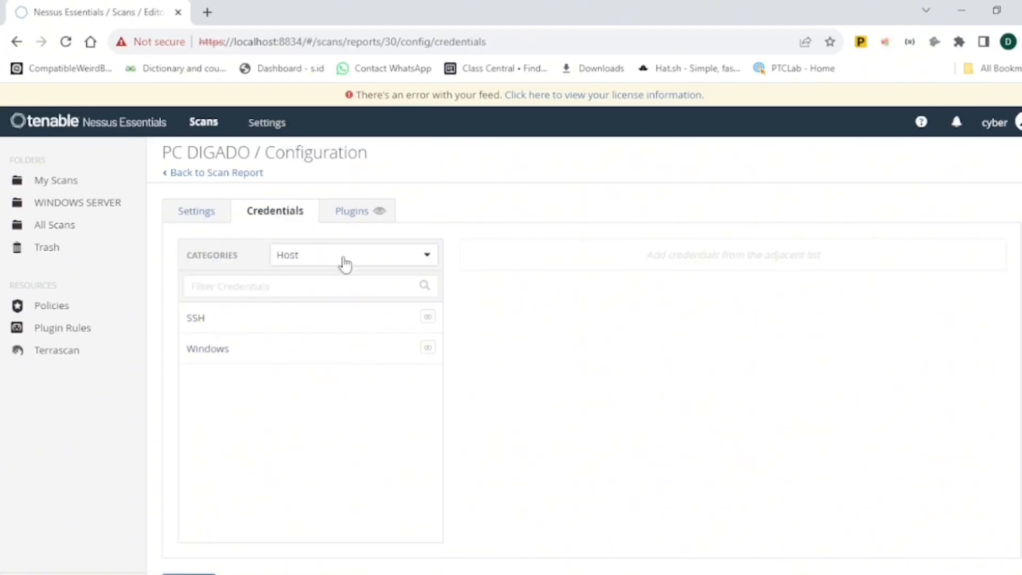
click(222, 362)
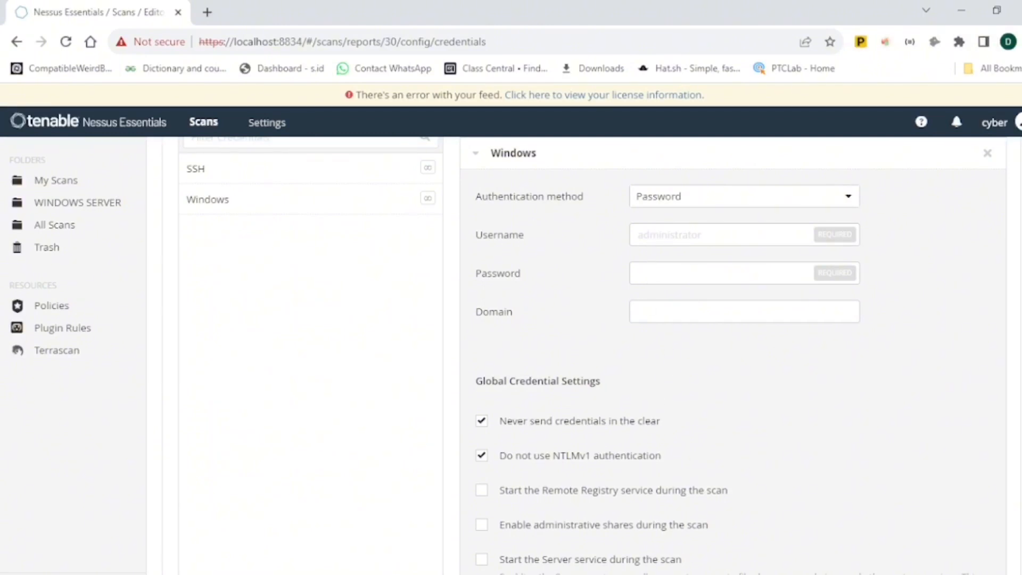
- Switch to the Administrator Command Prompt, run whoami, and copy the administrator account name from its output
click(686, 573)
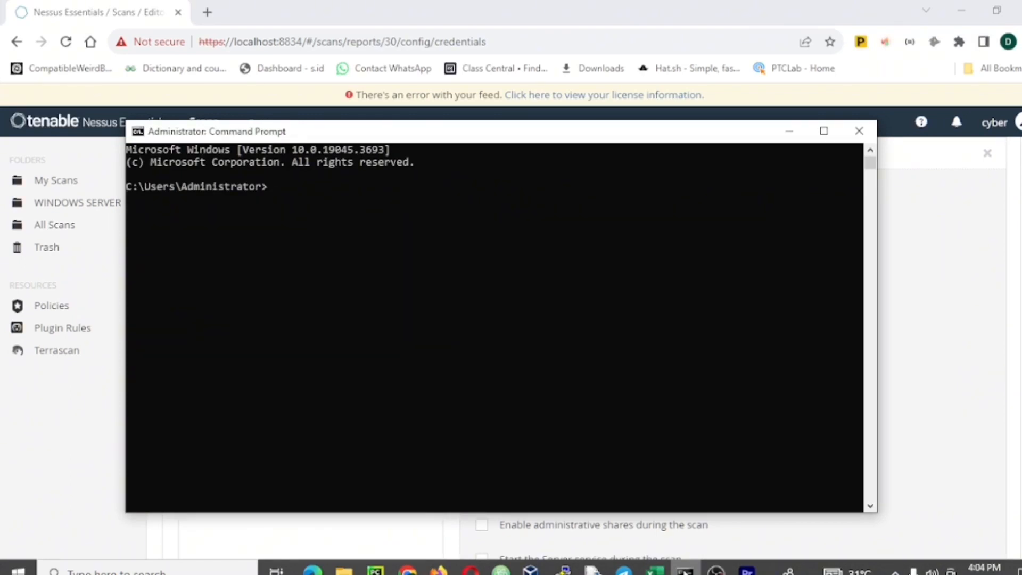
text(whoami)
key(Return)
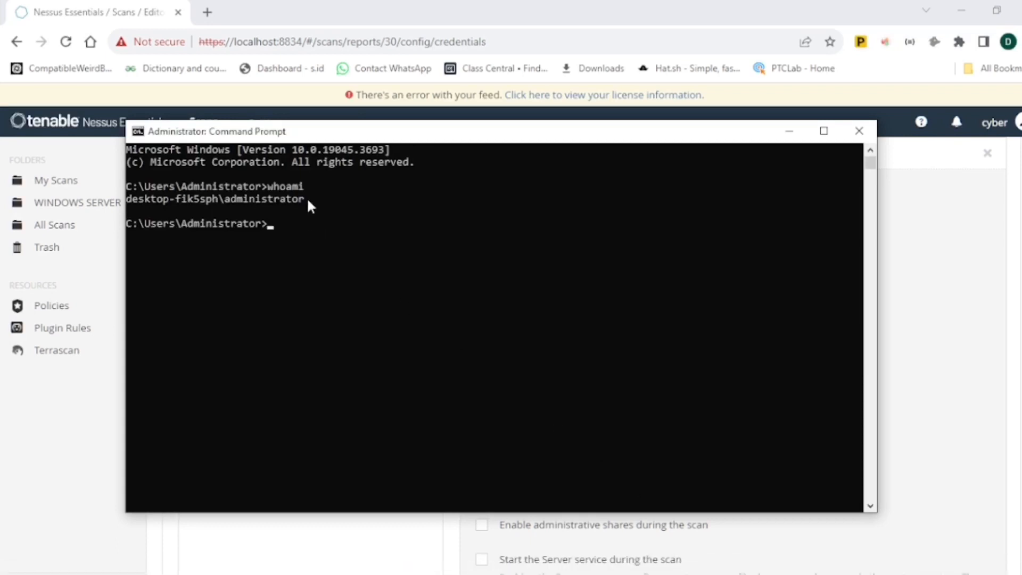
drag(308, 201, 228, 203)
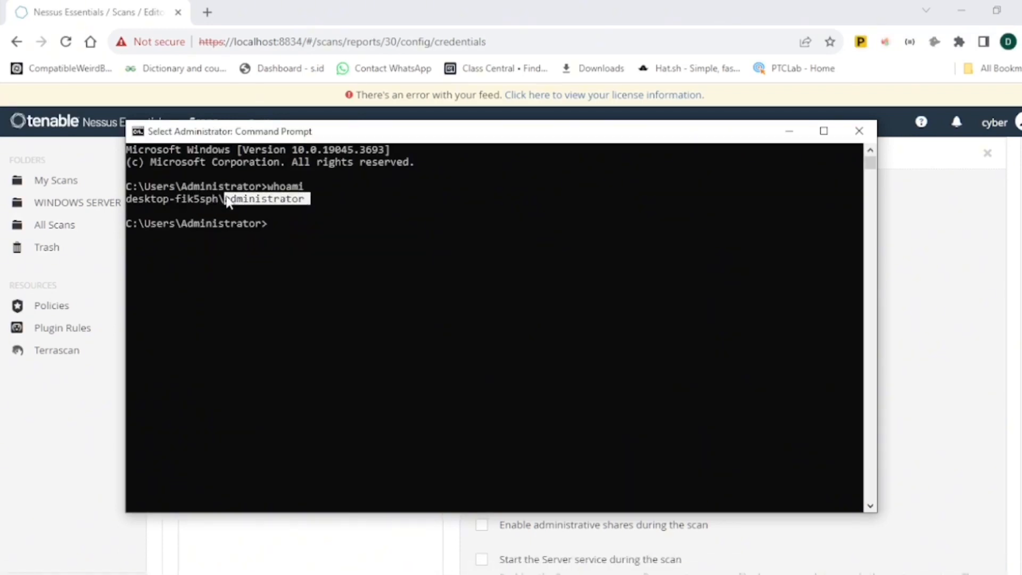
key(ctrl+c)
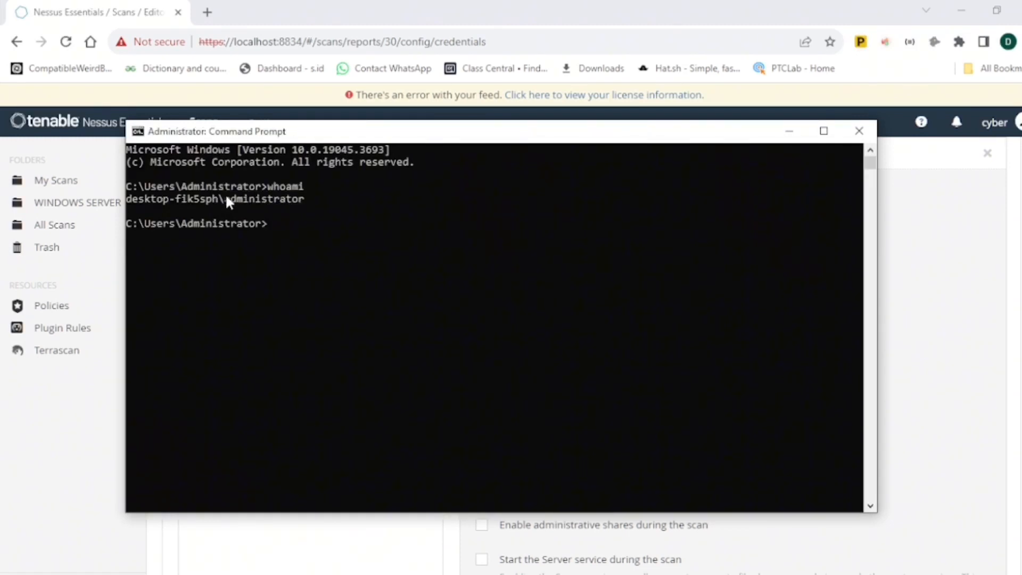
- Return to the browser and paste administrator into the Windows credential's username
click(947, 319)
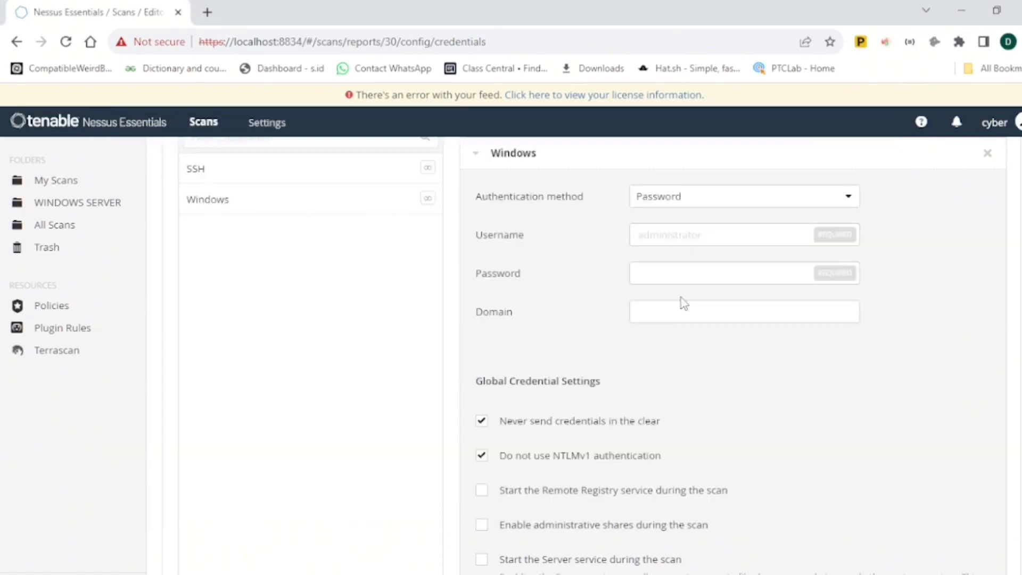
click(671, 239)
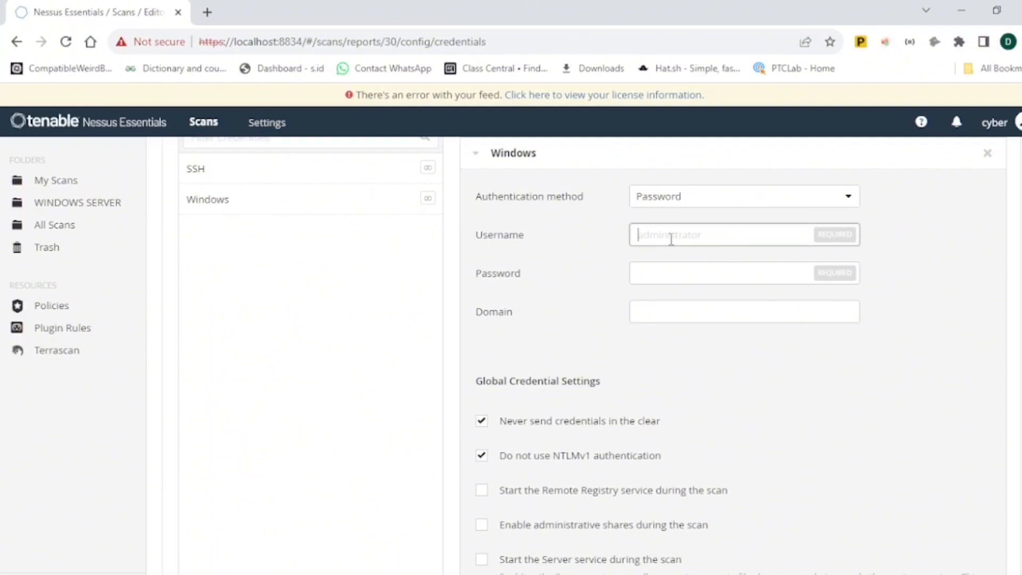
key(ctrl+v)
- Enter the Windows account password in the credential and save the scan settings
click(667, 276)
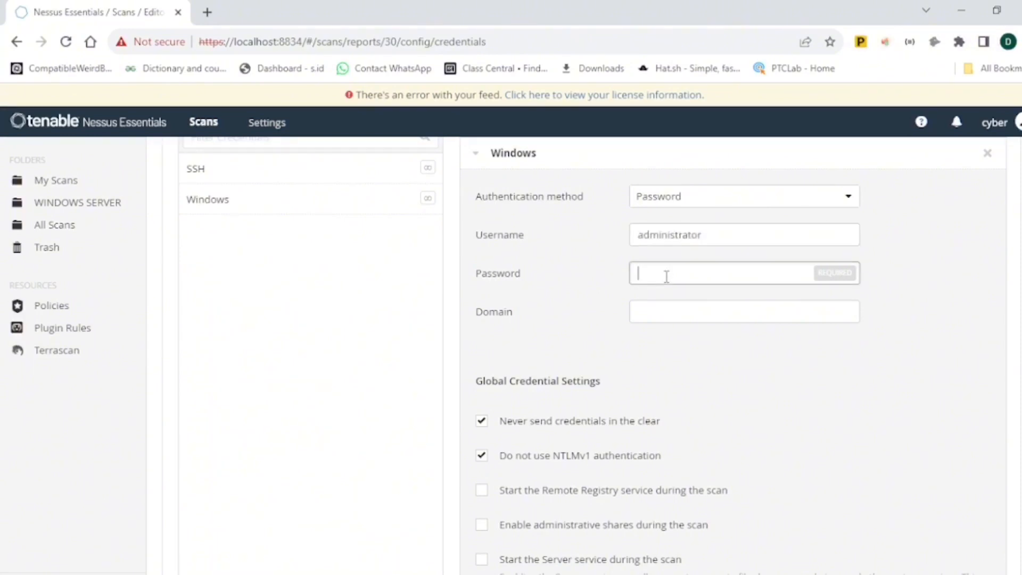
text(P••••••)
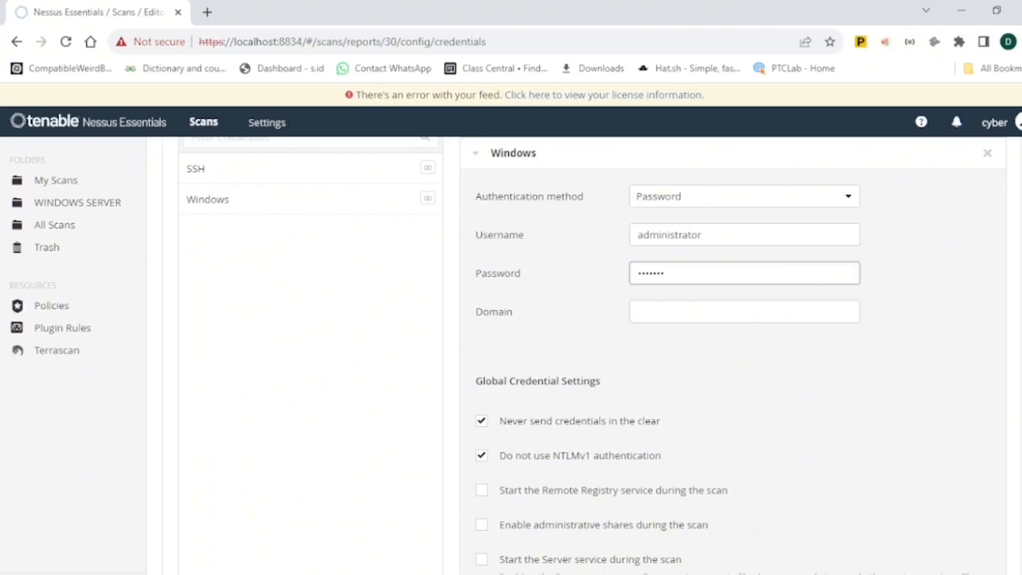
scroll(733, 346, down, 2)
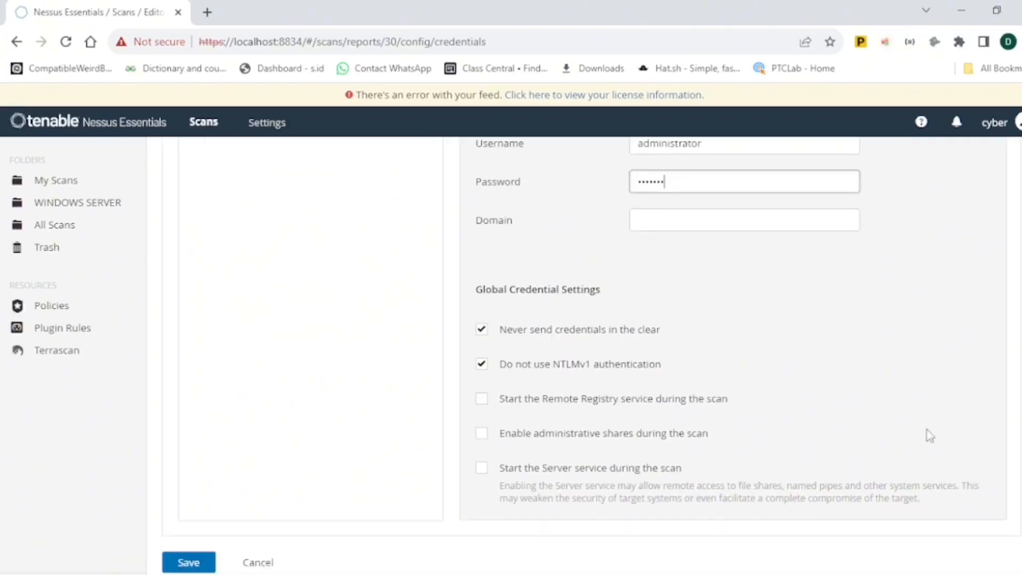
click(189, 563)
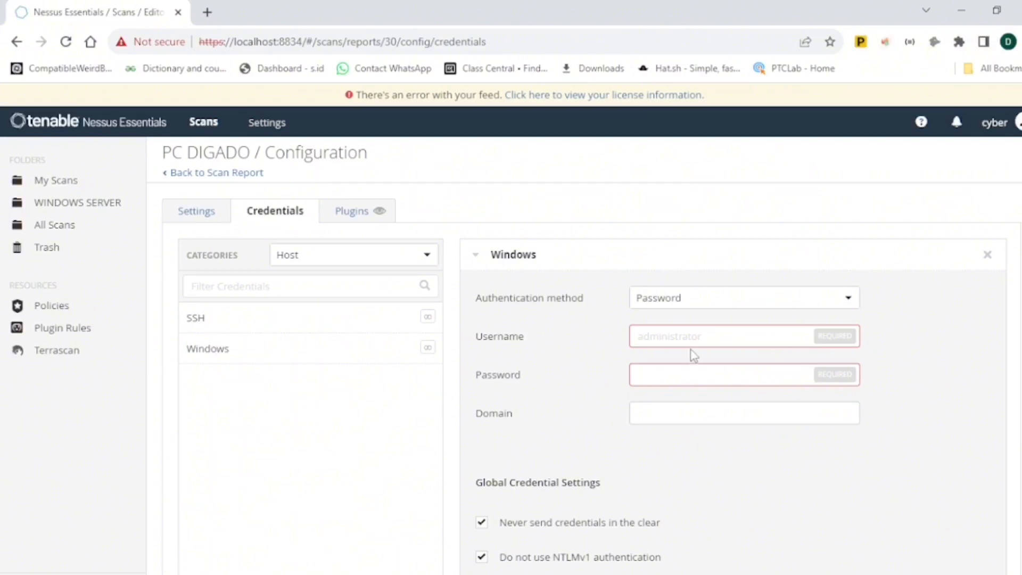
- Re-enter administrator as the Windows username and the account password, then save the credentials
click(680, 337)
text(administrator)
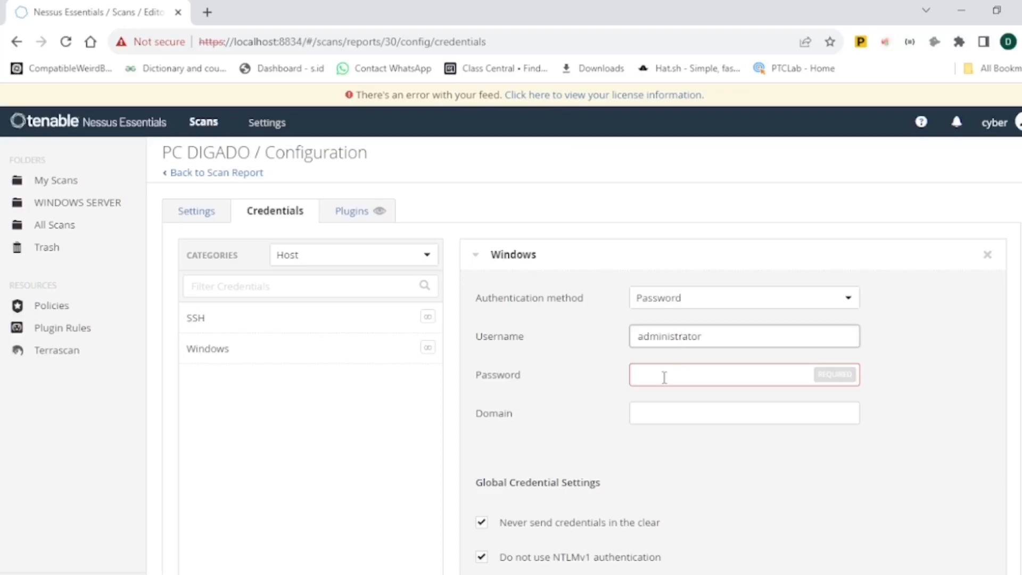
click(664, 376)
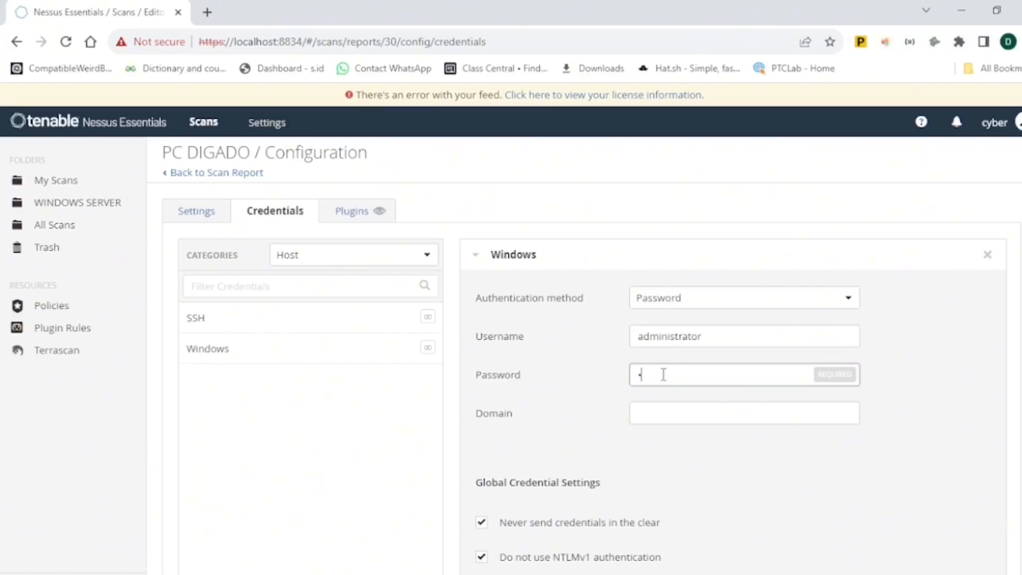
text(•••••••)
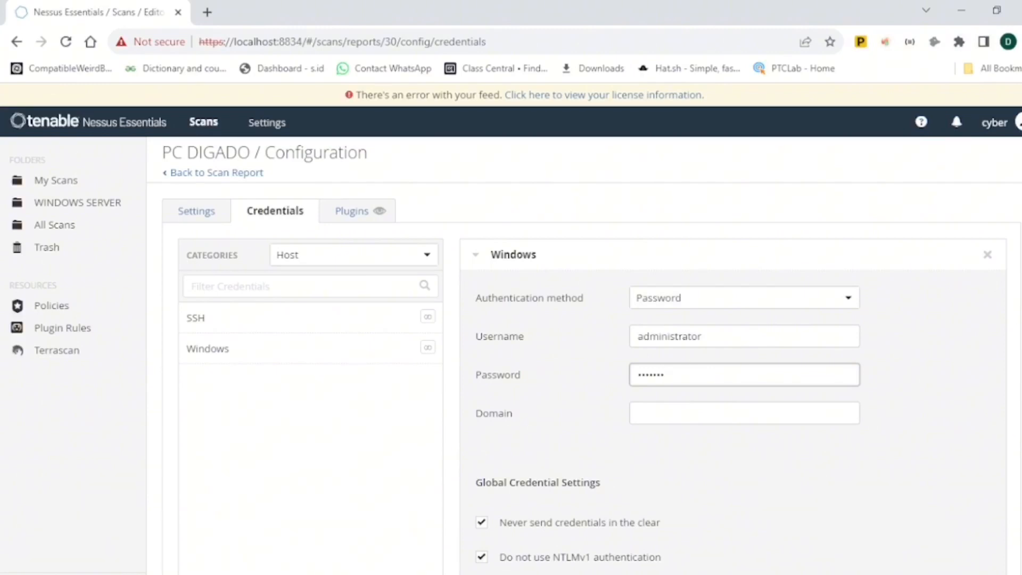
scroll(584, 352, down, 4)
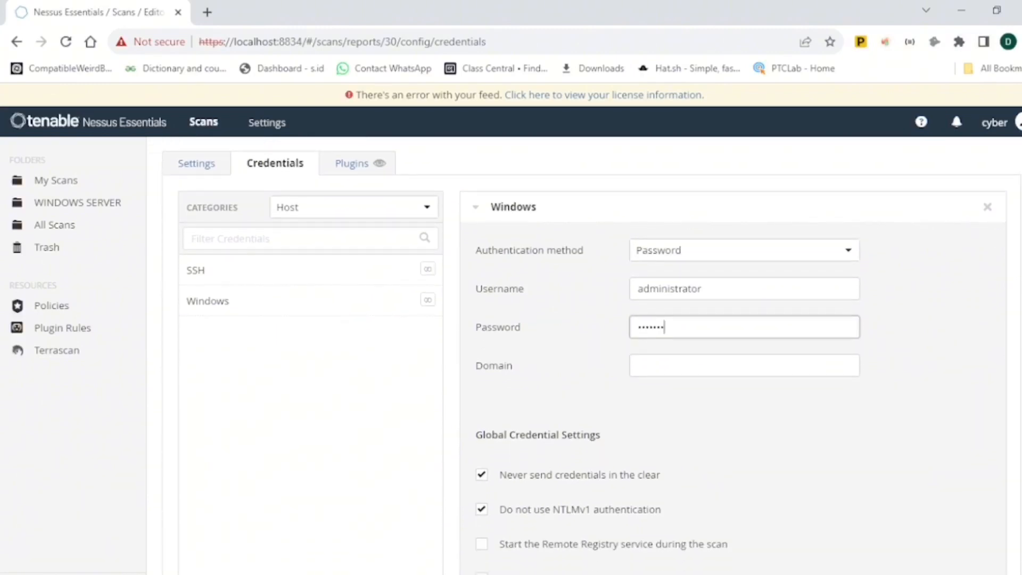
scroll(584, 352, down, 1)
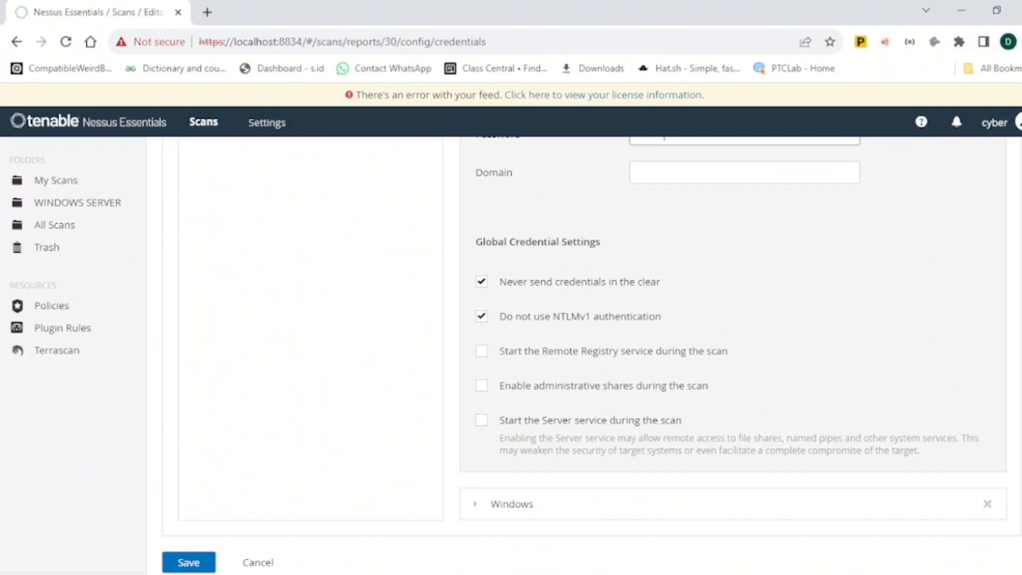
click(199, 566)
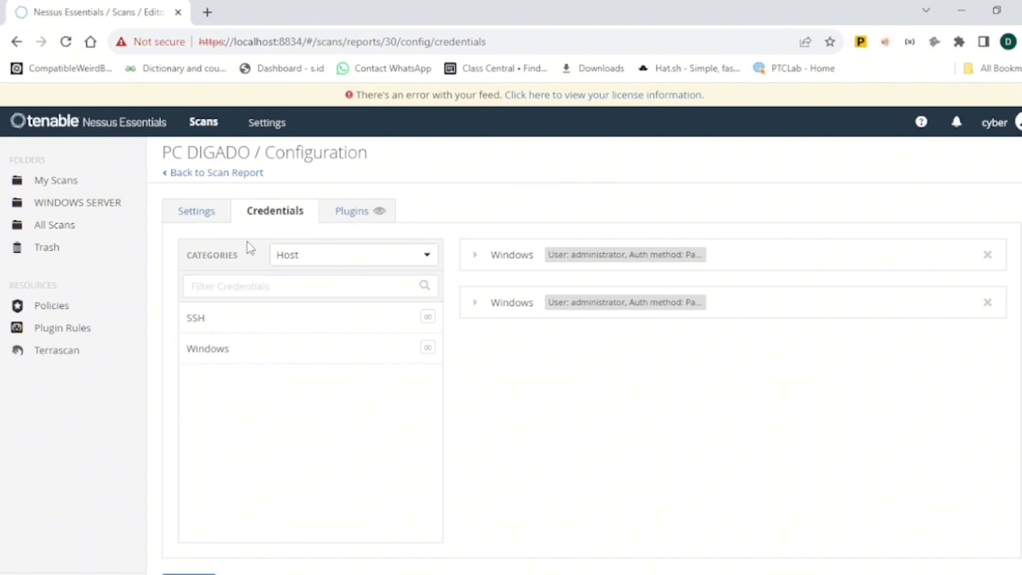
- Return to the scan report and examine the More and Launch menu options for the selected host
click(166, 179)
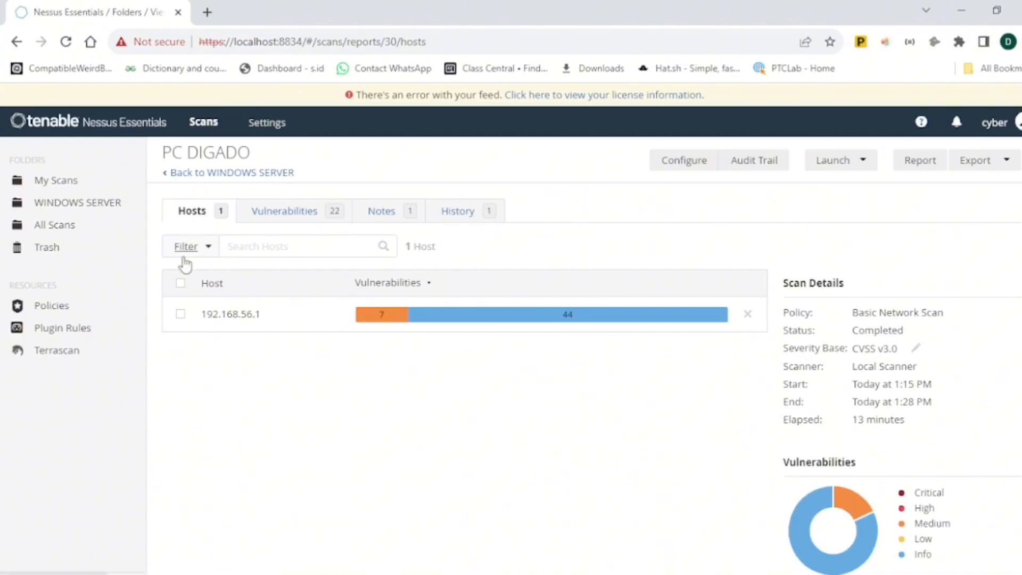
click(181, 284)
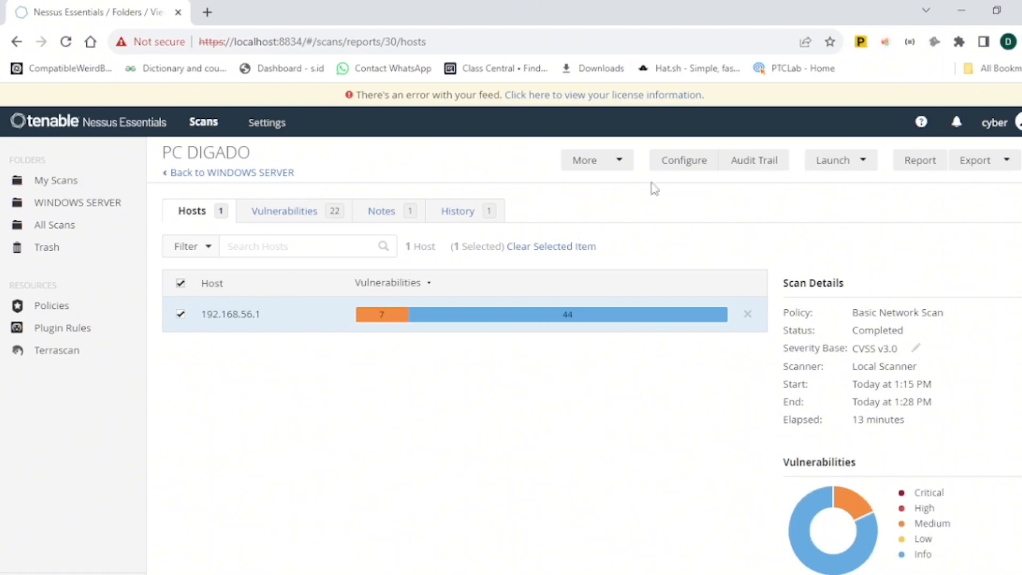
click(621, 161)
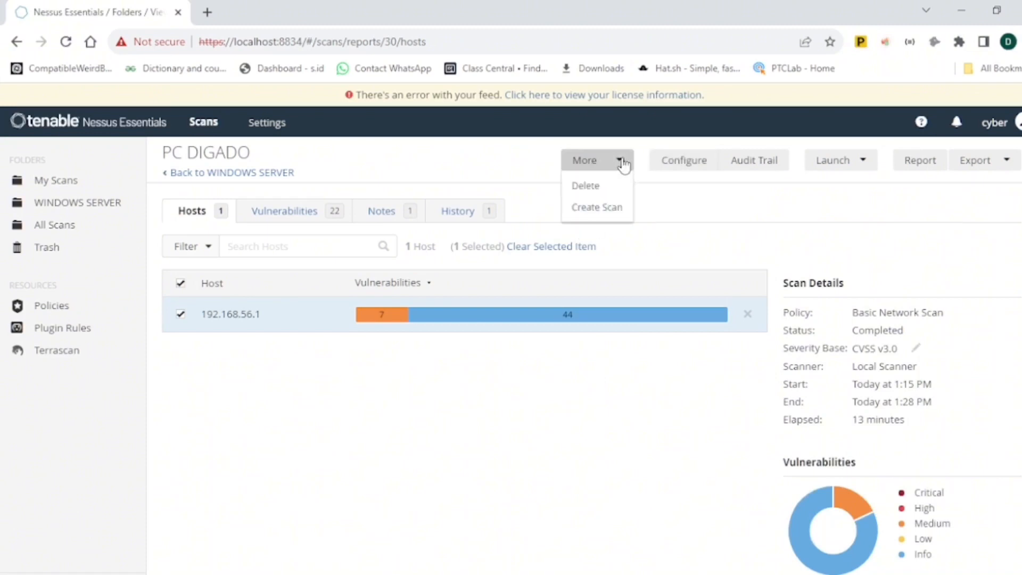
click(696, 214)
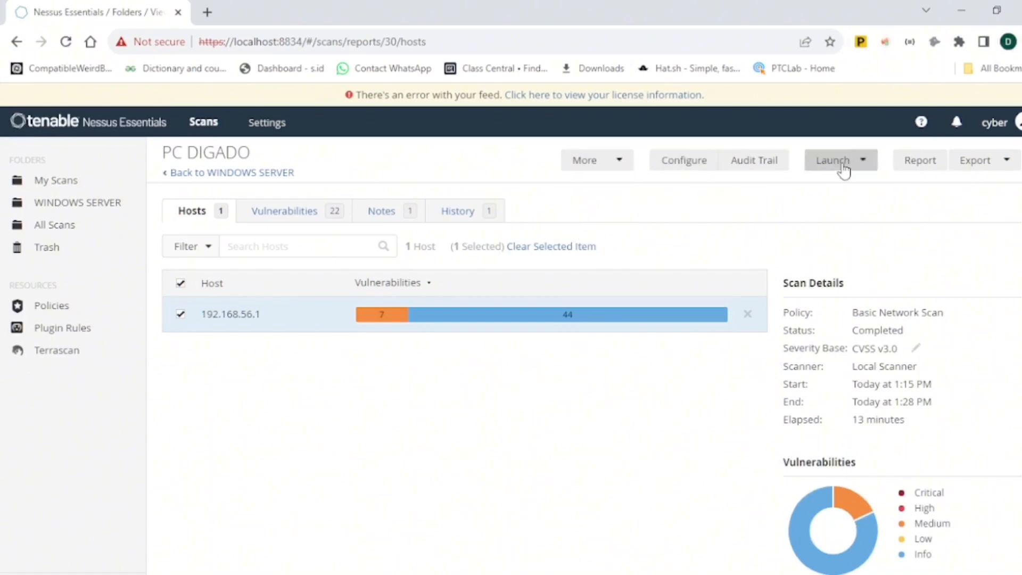
click(858, 165)
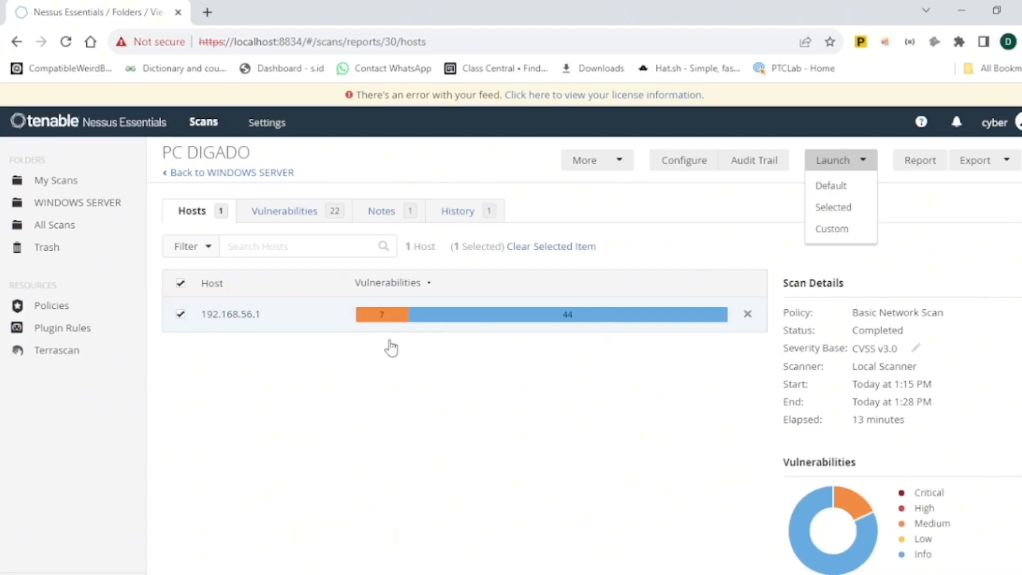
- Go back to the WINDOWS SERVER folder, select the PC DIGADO scan and launch it
click(165, 176)
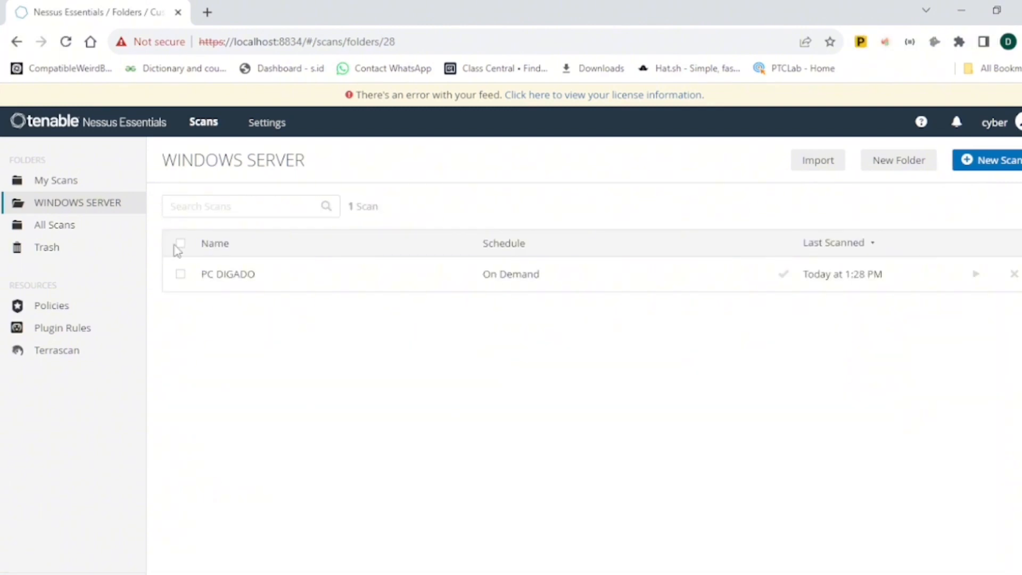
click(181, 275)
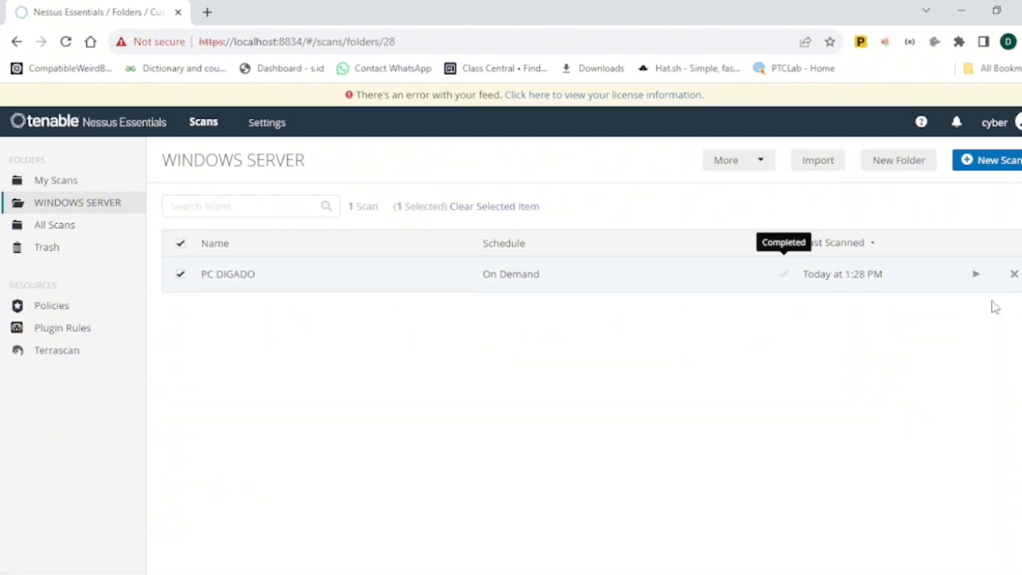
click(974, 276)
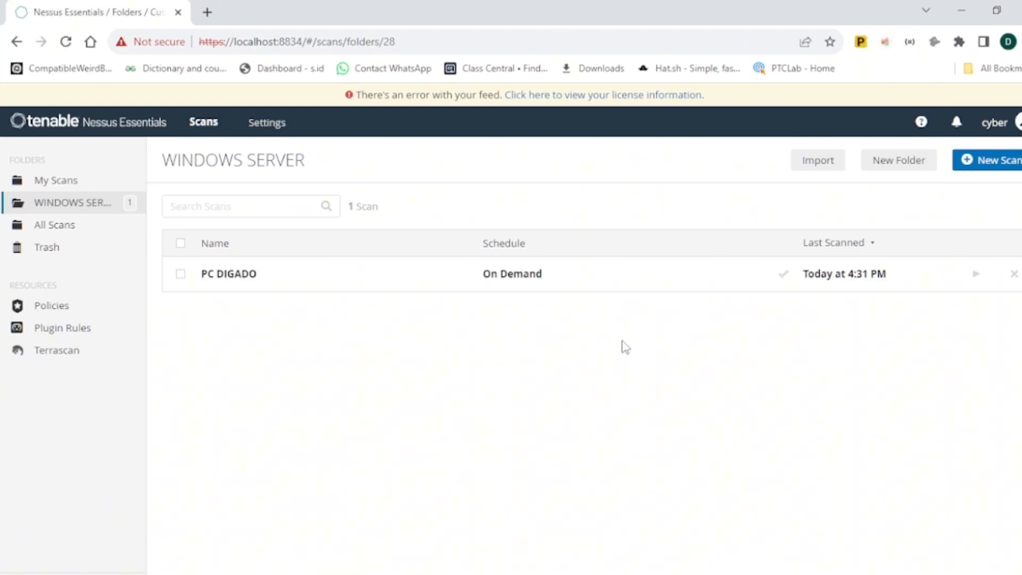
- Open the completed PC DIGADO scan and examine the host's vulnerability bar and severity chart
click(180, 275)
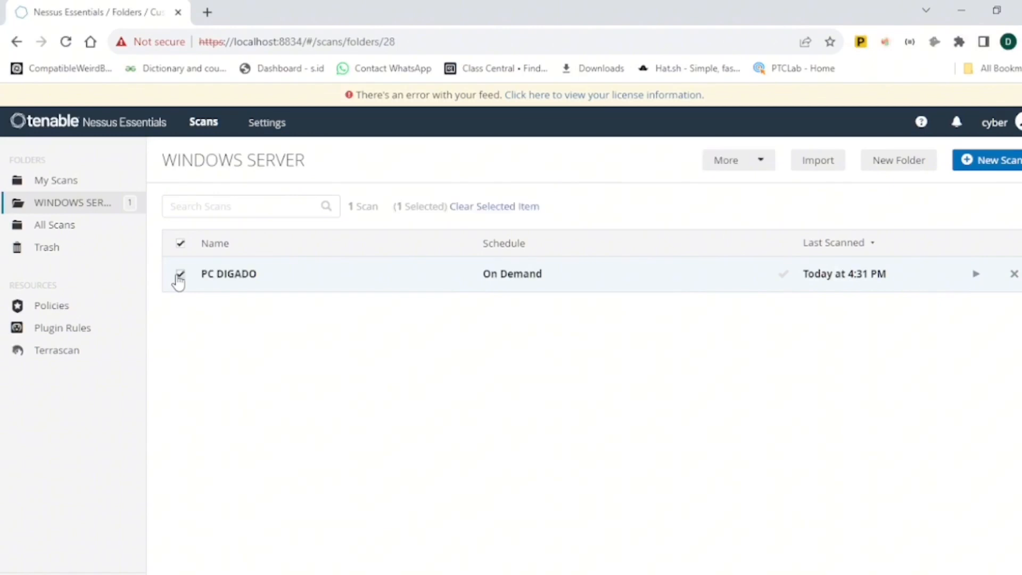
click(228, 275)
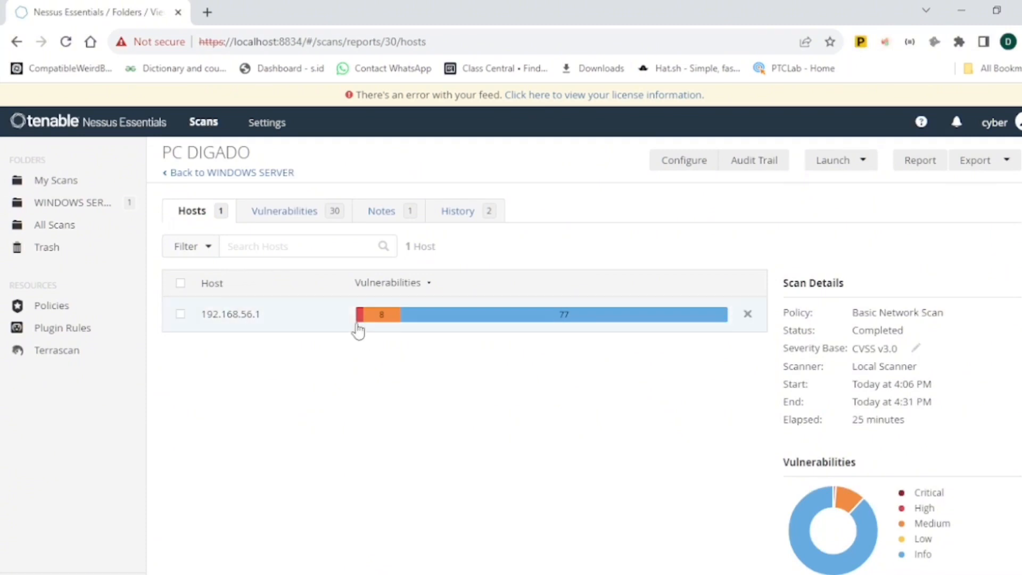
mouse_move(358, 329)
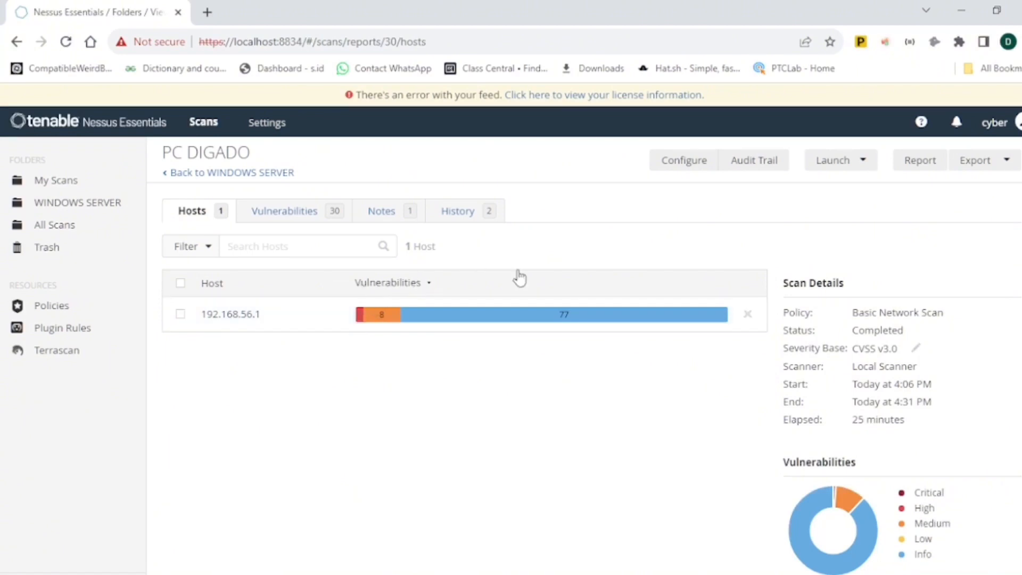
mouse_move(801, 529)
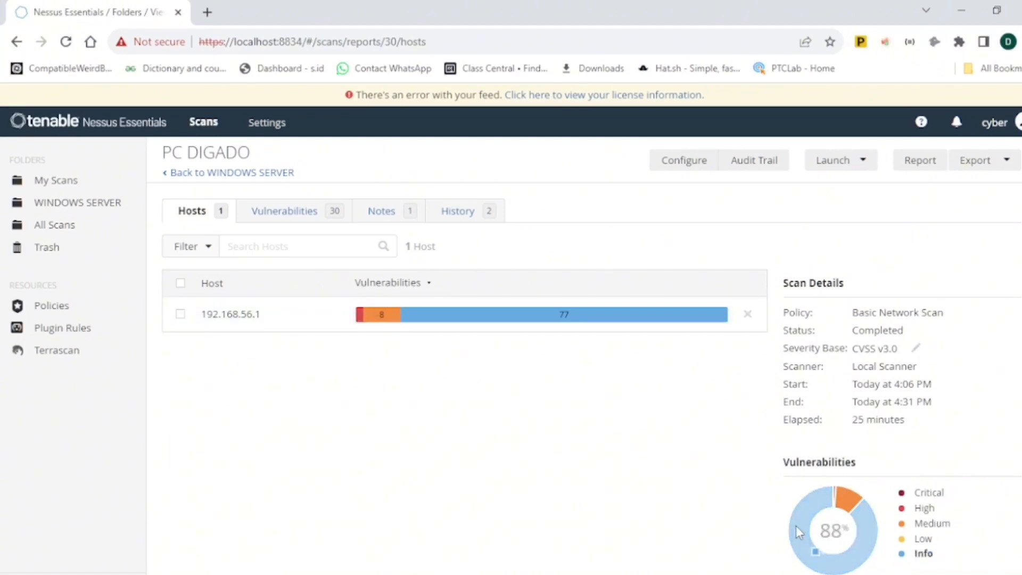
mouse_move(857, 503)
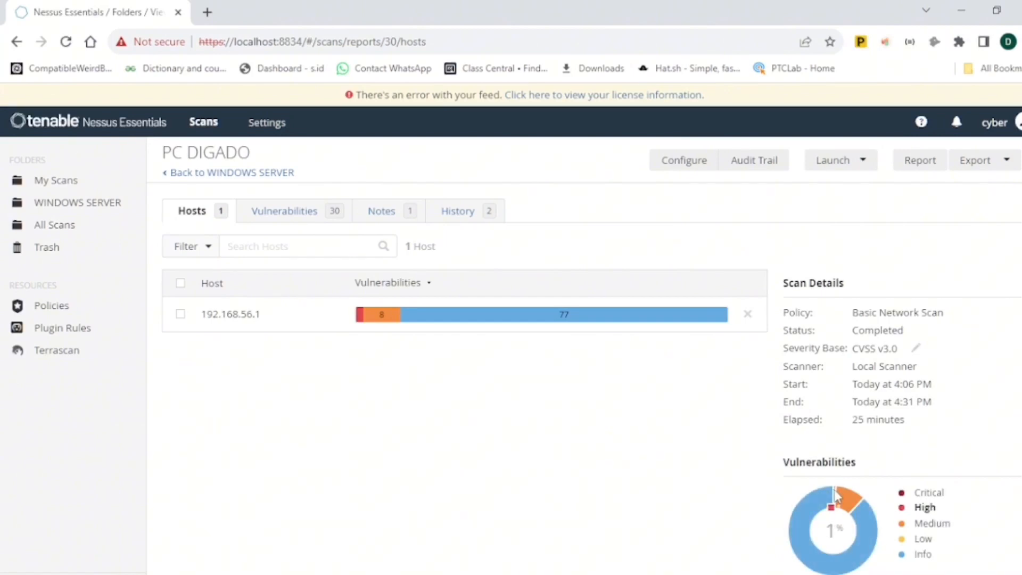
- Open the scan's History and switch to the earlier 1:15 PM scan run
click(458, 216)
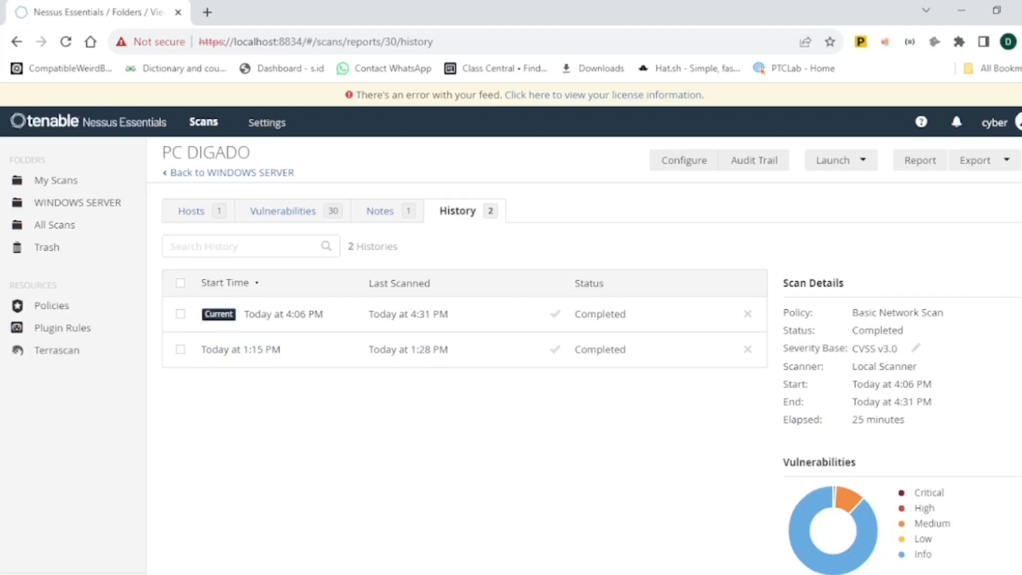
scroll(584, 355, down, 1)
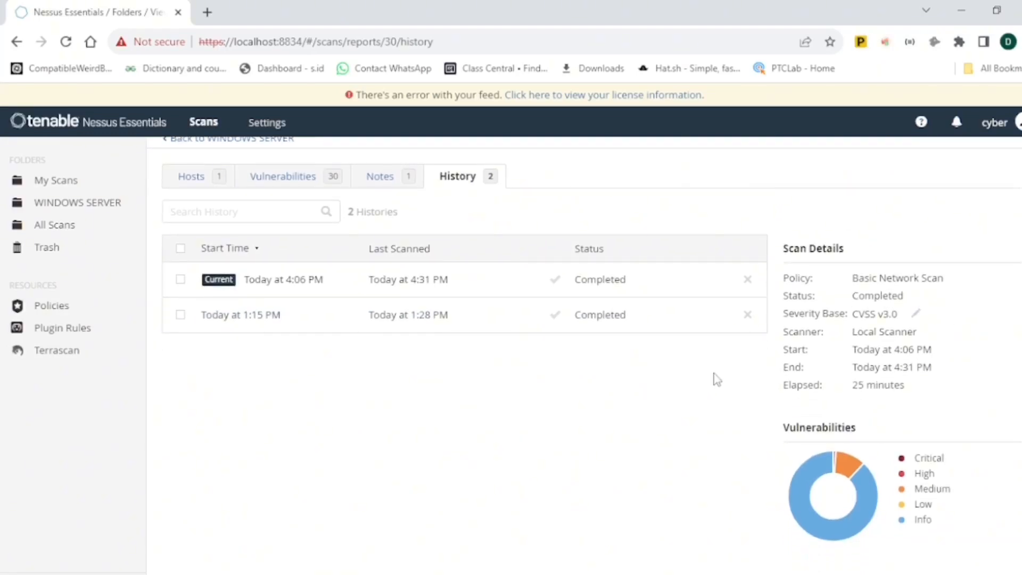
click(254, 319)
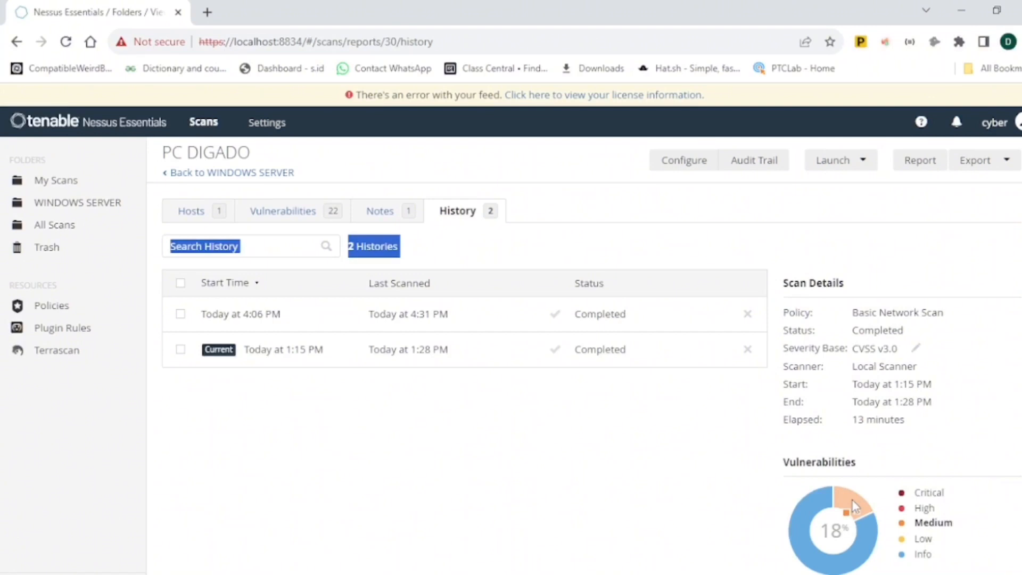
mouse_move(804, 548)
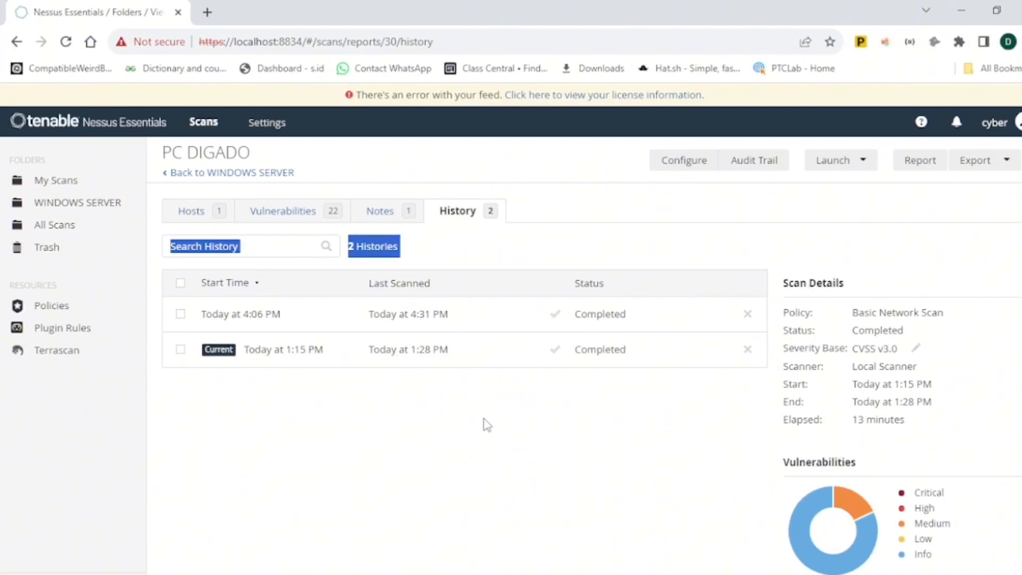
- Switch the scan history back to the latest 4:06 PM scan run
click(274, 318)
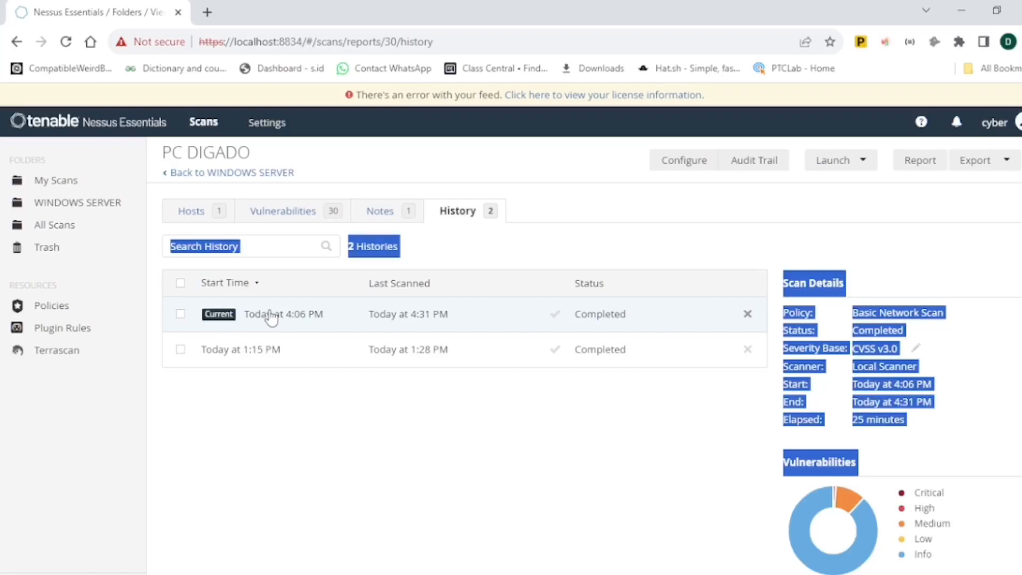
click(276, 495)
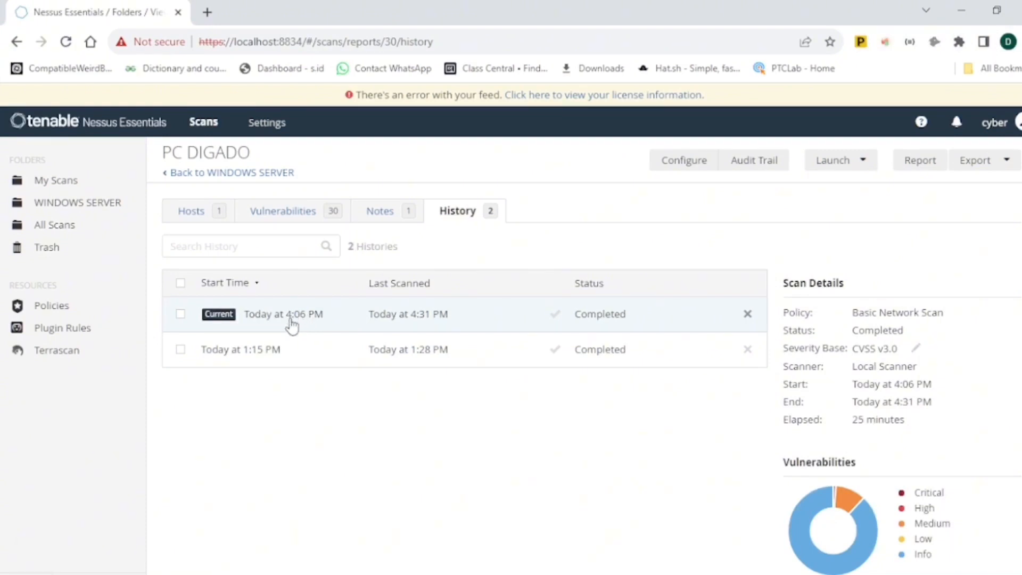
click(180, 315)
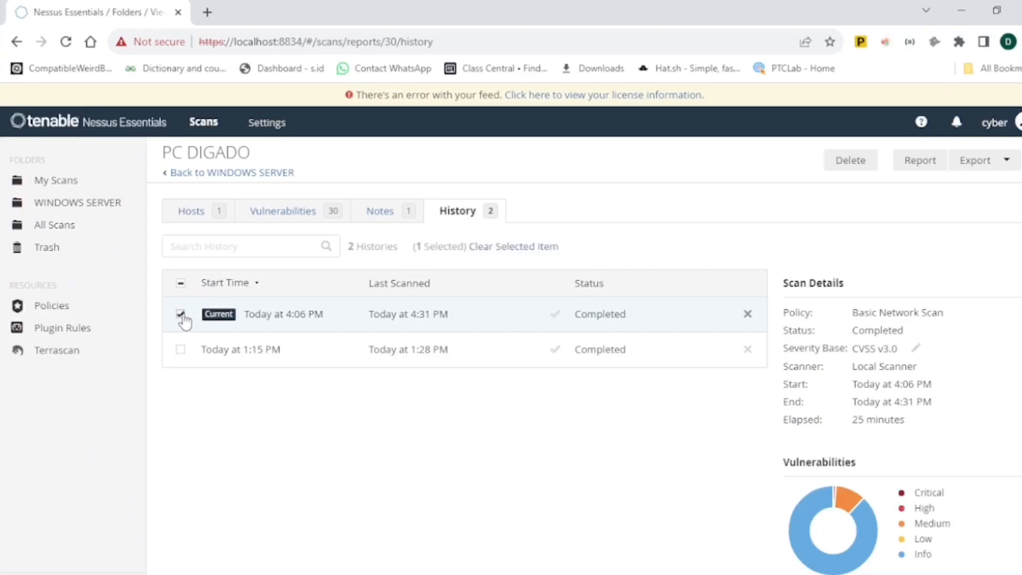
click(231, 317)
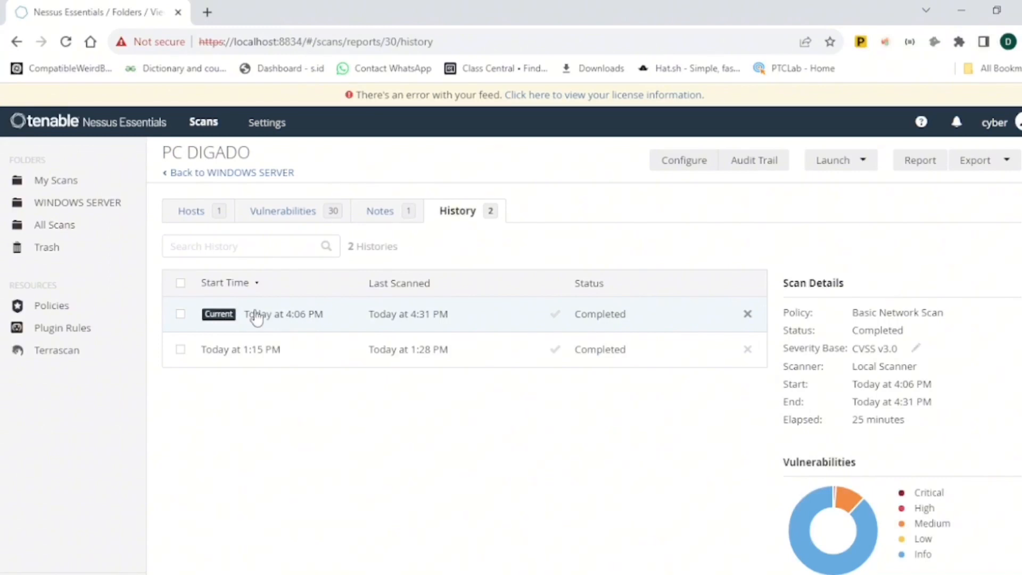
- Open the scan's vulnerabilities and the Insecure Windows Service Permissions finding in the Microsoft Windows group
click(278, 214)
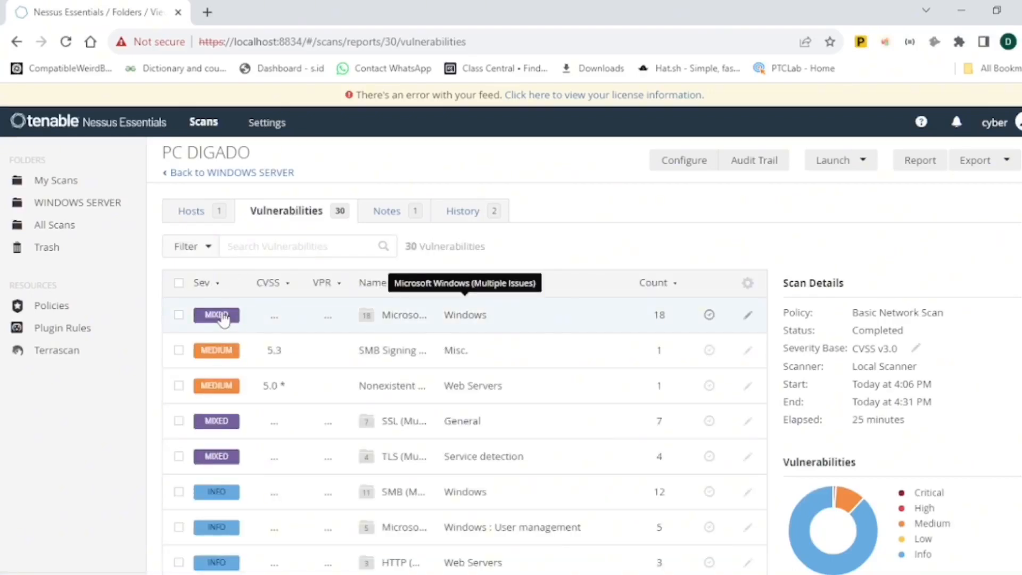
click(224, 318)
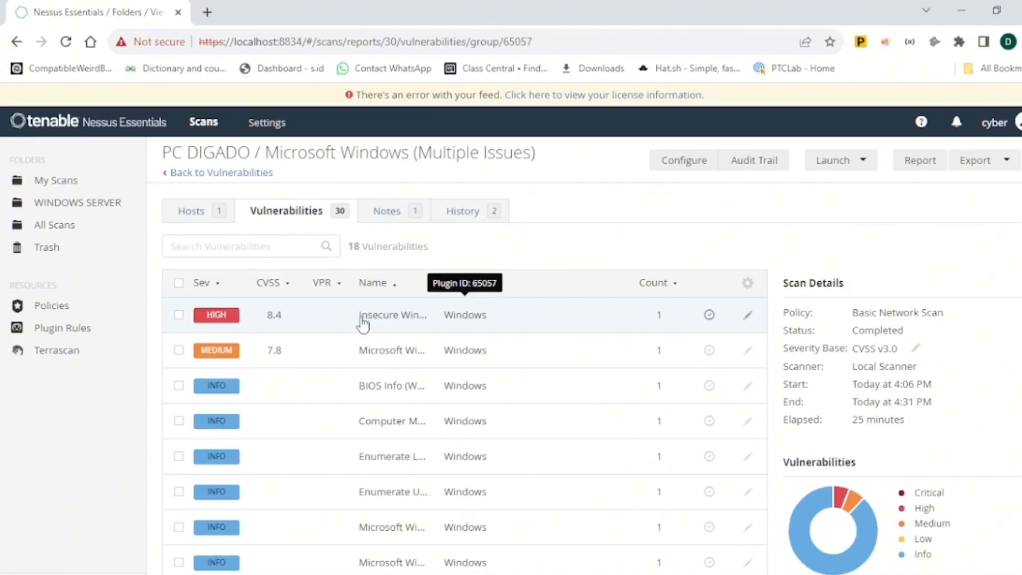
click(232, 321)
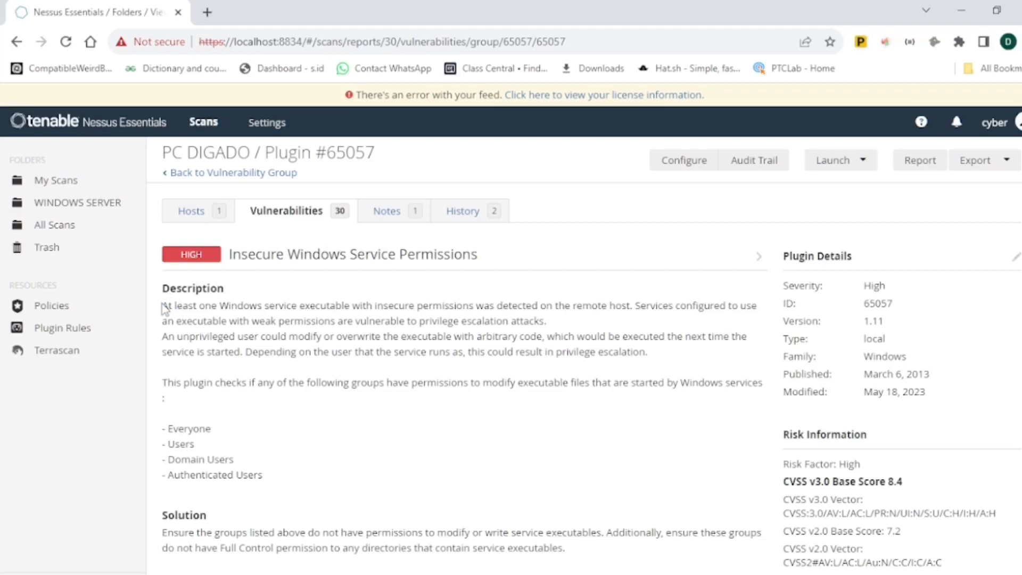
- Read the finding's description, solution and output, then go back to the vulnerabilities list
drag(165, 302, 275, 373)
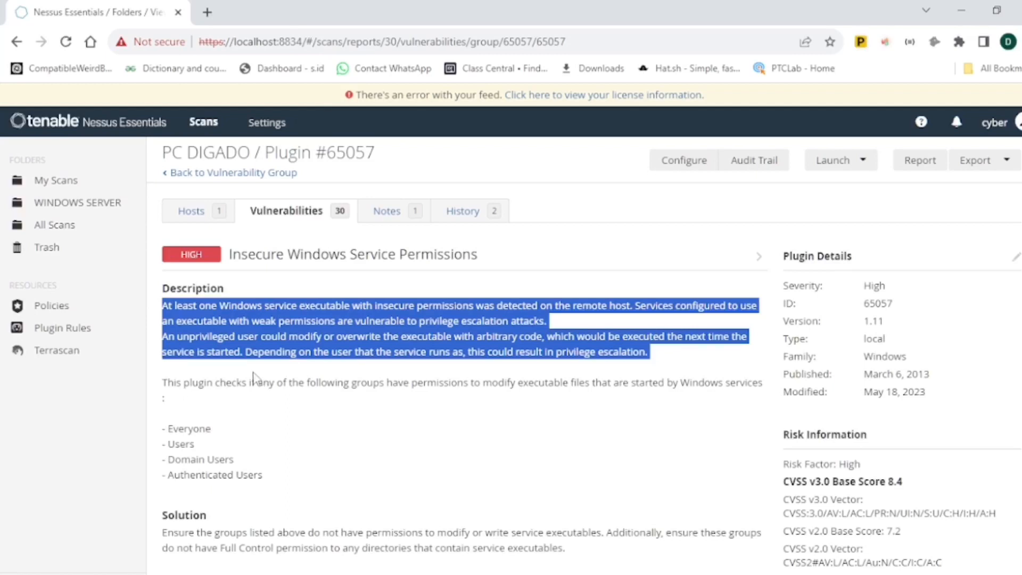
click(254, 376)
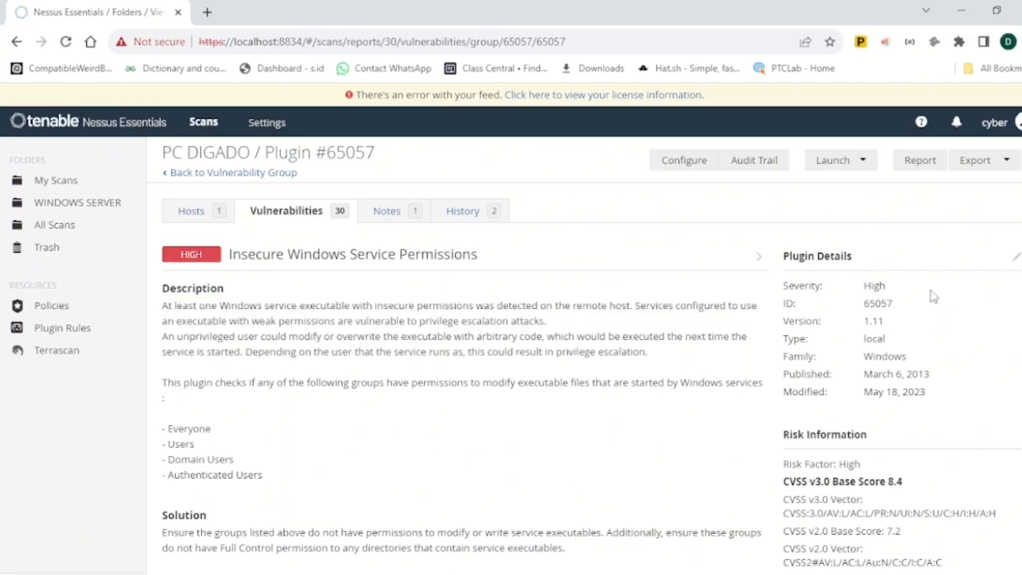
scroll(458, 351, down, 2)
drag(162, 421, 485, 468)
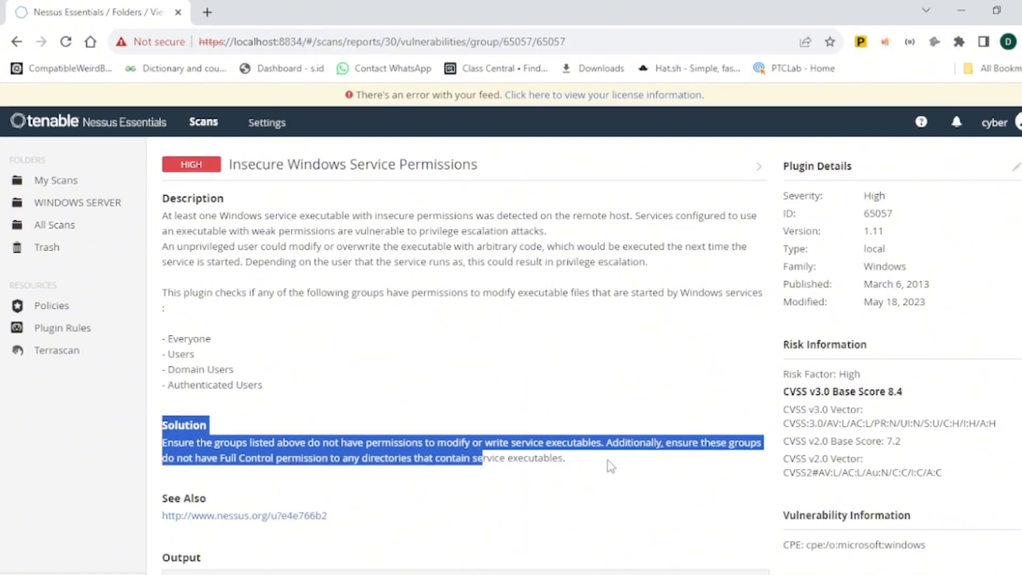
click(642, 430)
scroll(580, 412, down, 4)
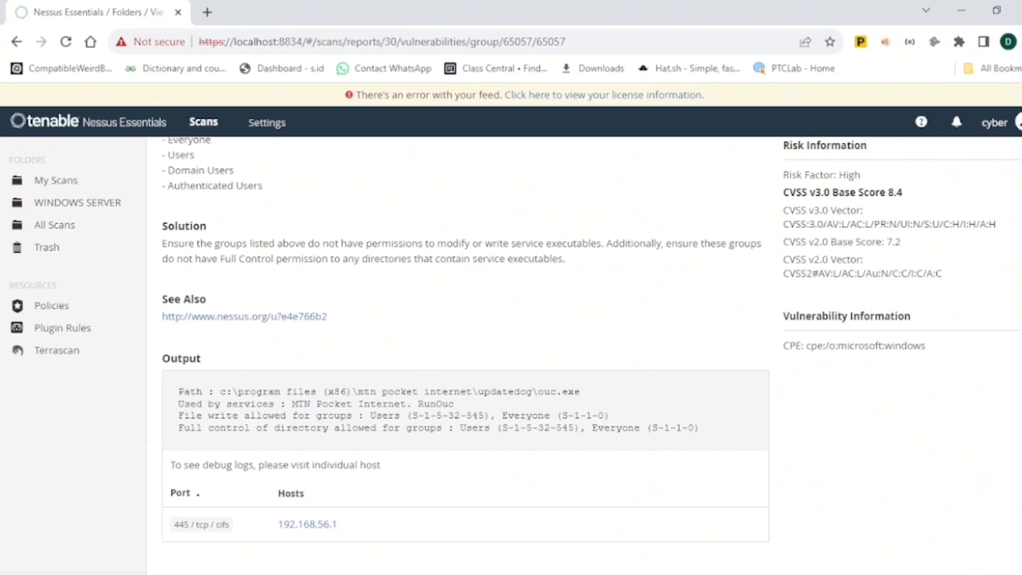
scroll(1020, 103, up, 6)
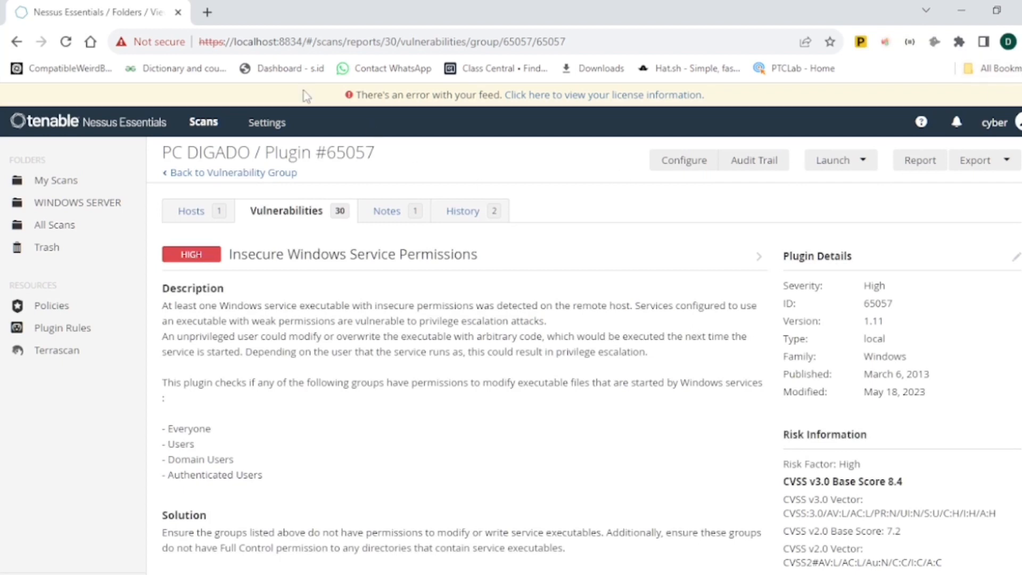
click(167, 175)
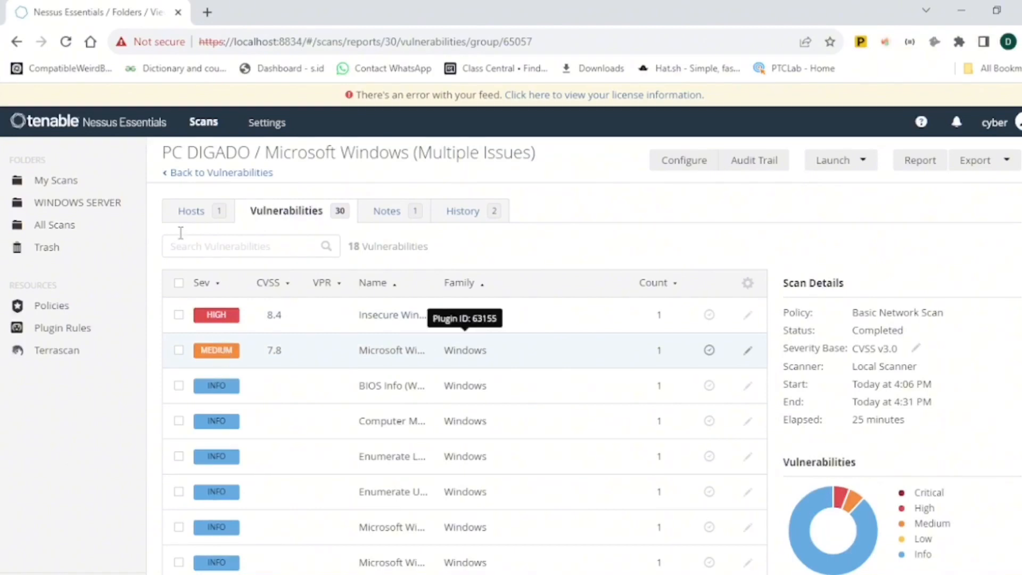
click(166, 176)
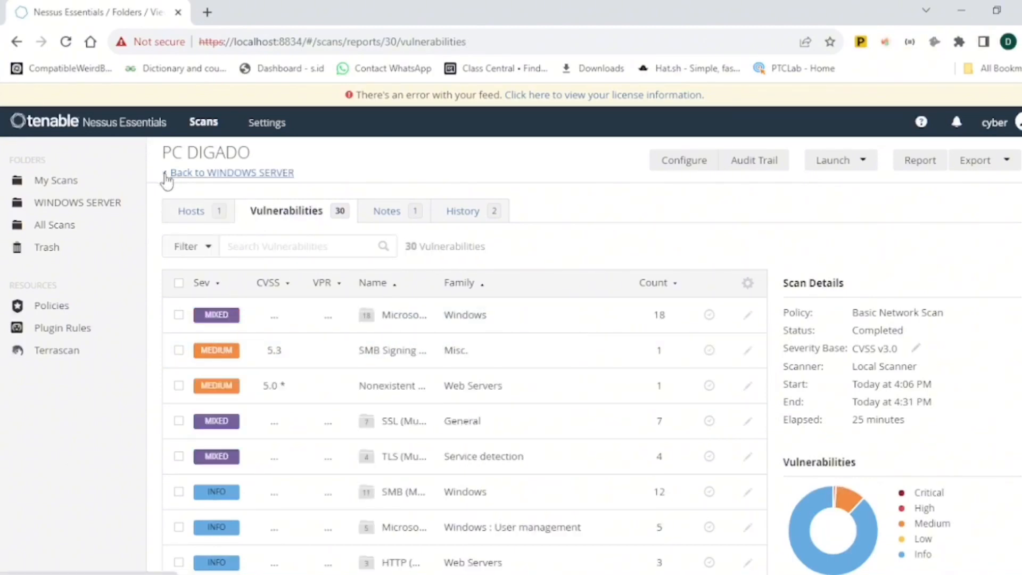
- Open and read the SMB Signing not required finding, returning to the vulnerabilities list
click(230, 355)
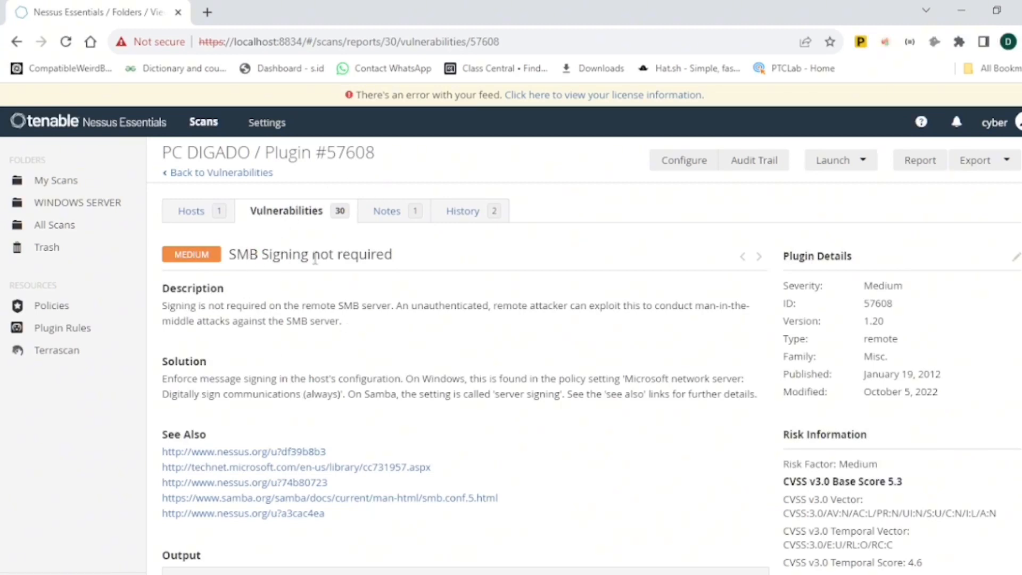
drag(421, 260, 230, 259)
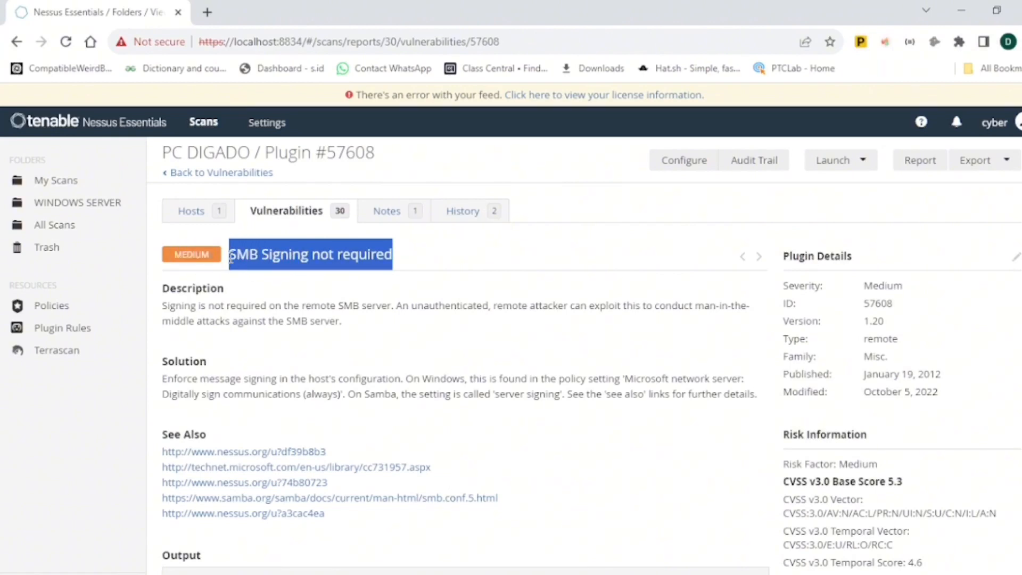
click(417, 257)
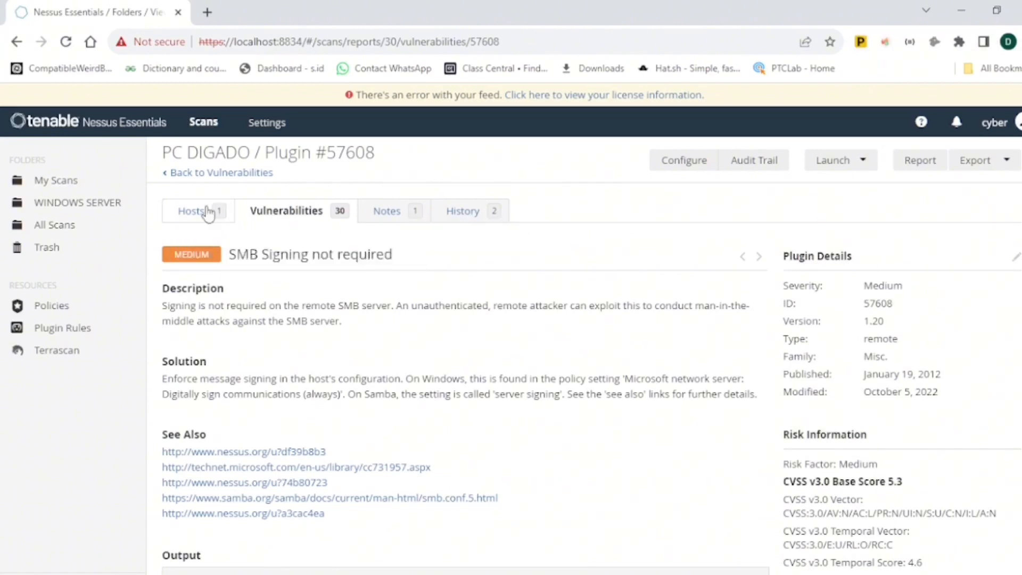
click(166, 173)
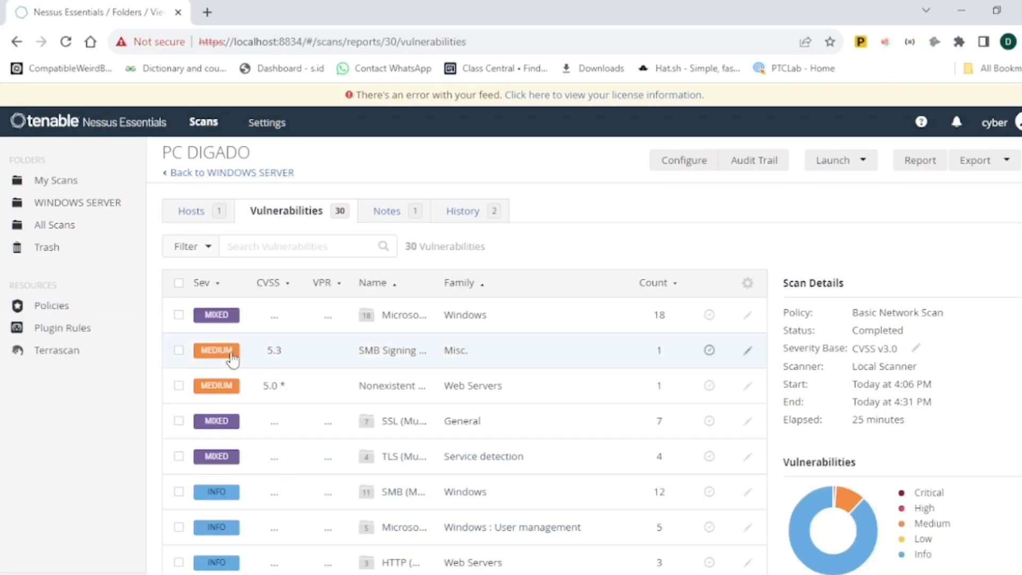
click(232, 361)
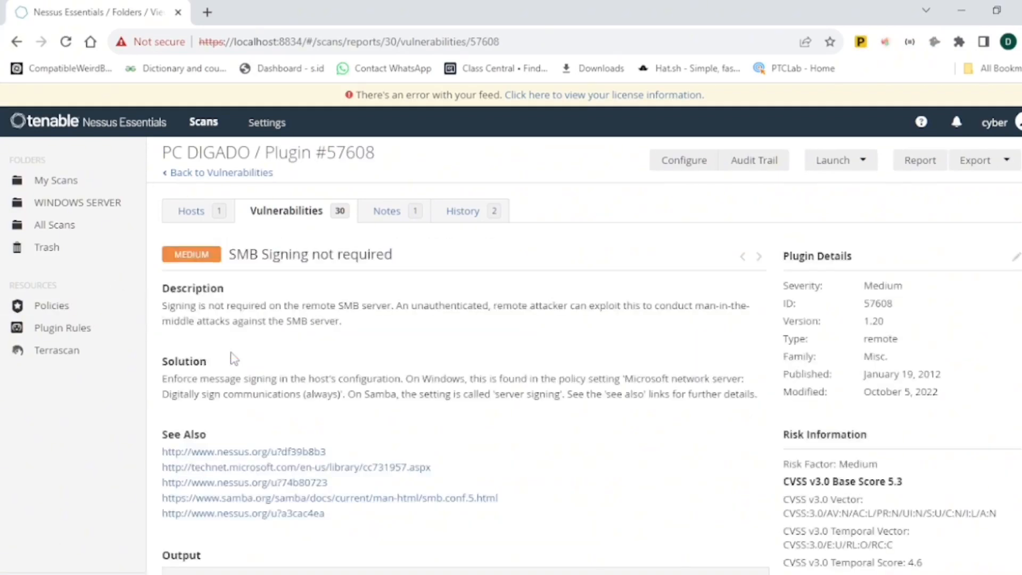
click(167, 176)
- Go back to the WINDOWS SERVER folder and reopen the PC DIGADO scan's vulnerabilities list
click(167, 178)
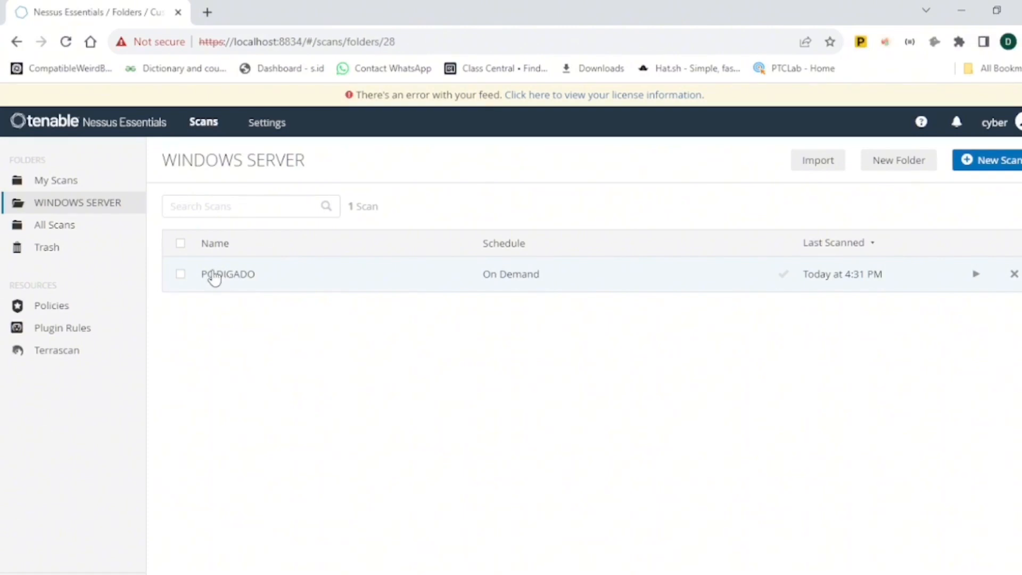
click(213, 276)
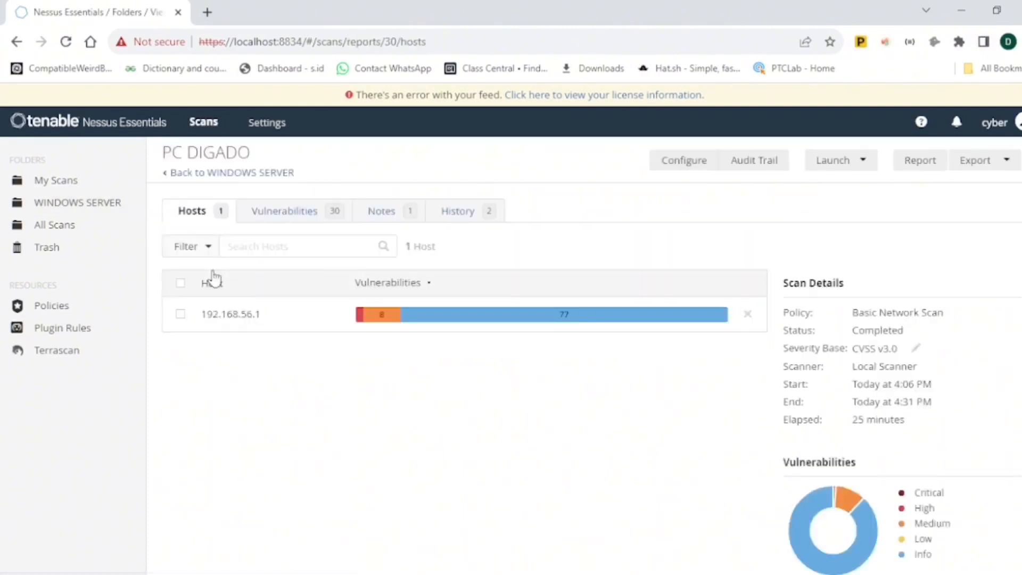
click(286, 213)
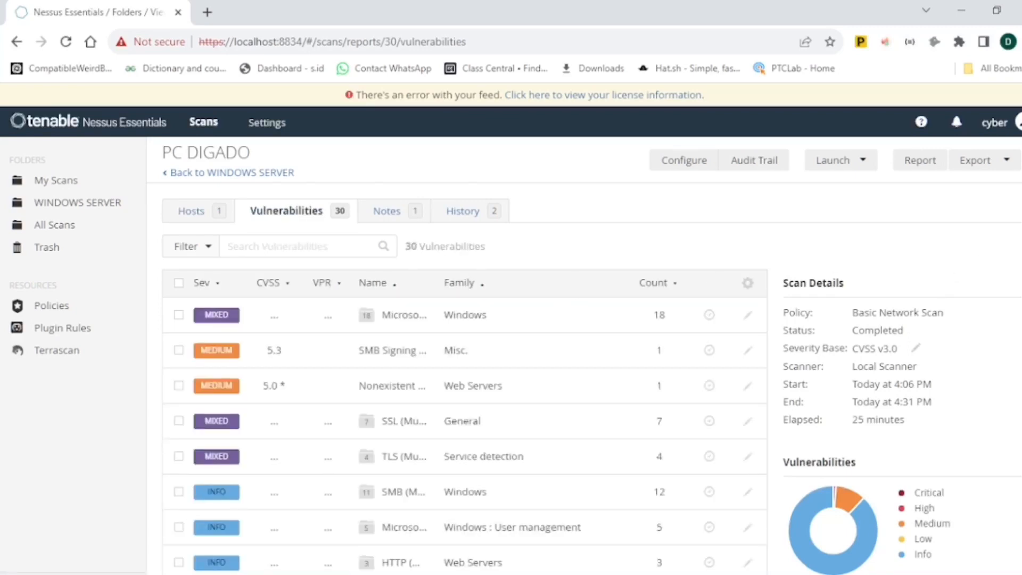
- Open the Nonexistent Page (404) Physical Path Disclosure finding and read its description and solution
scroll(548, 359, down, 2)
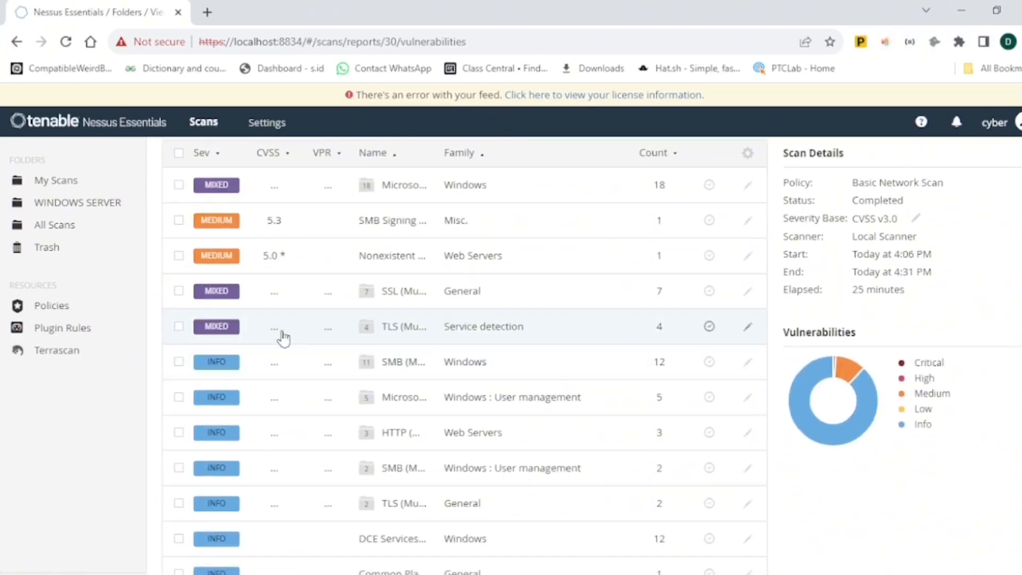
click(225, 257)
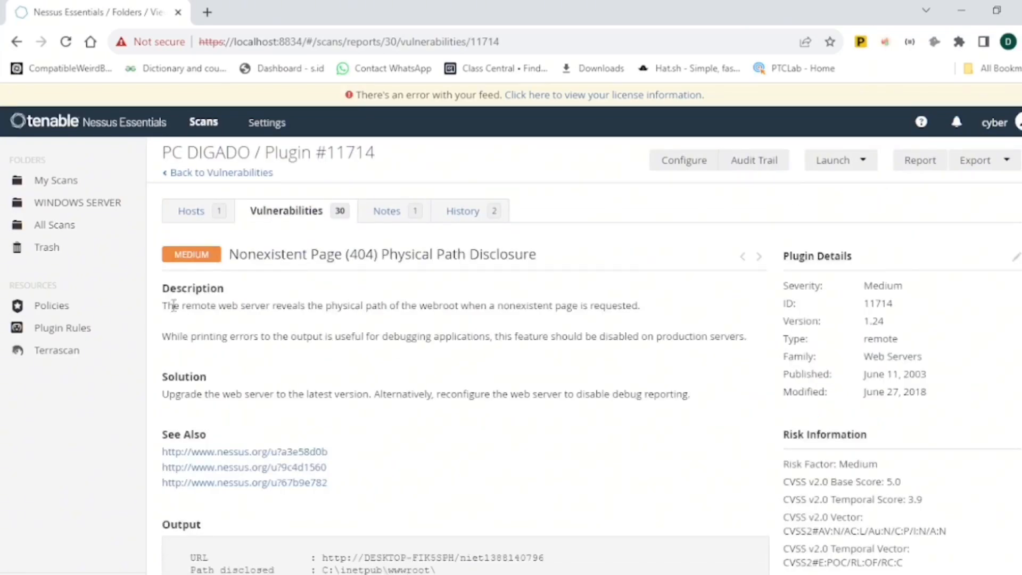
drag(167, 303, 642, 306)
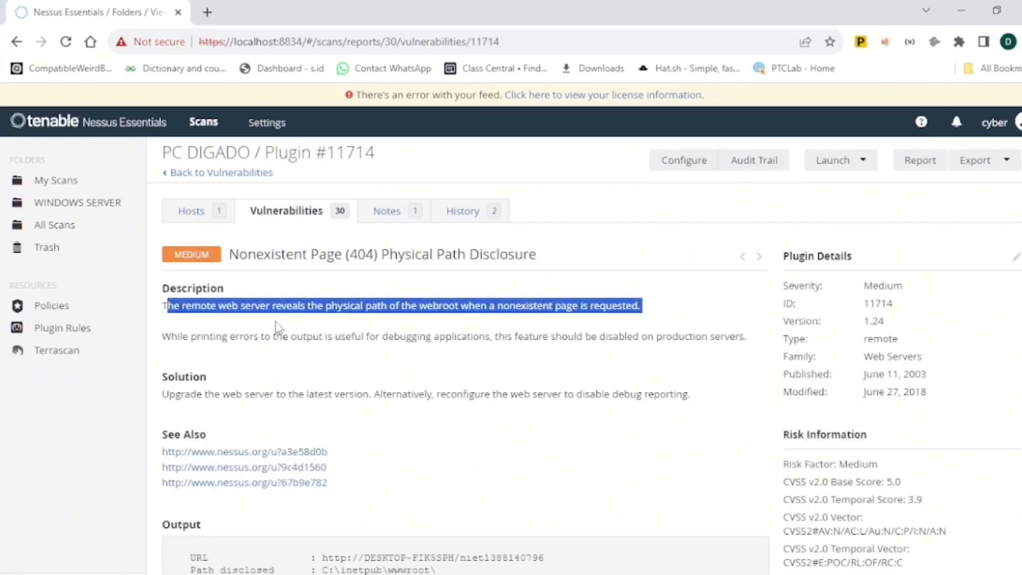
click(213, 388)
drag(206, 376, 165, 377)
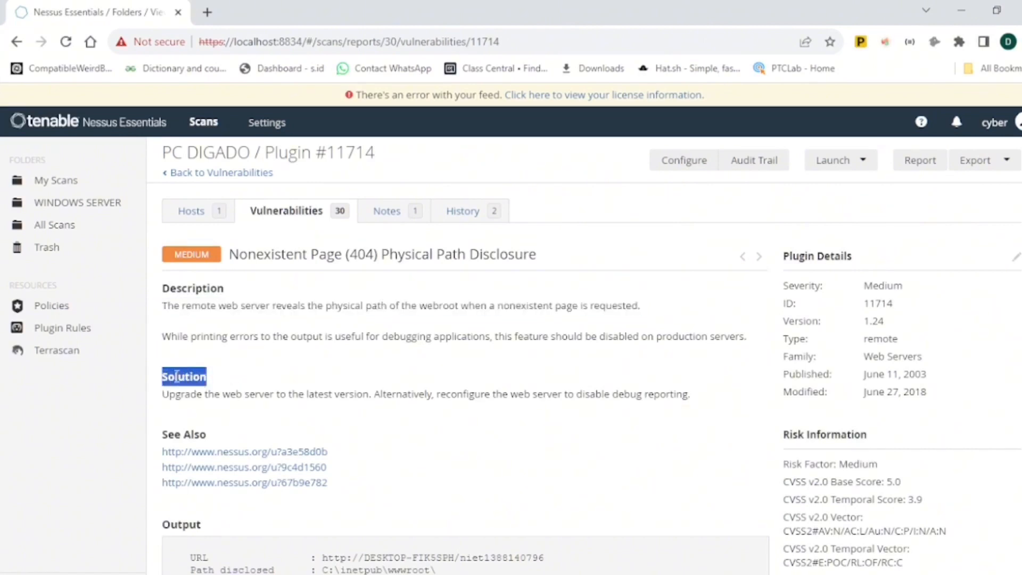
click(357, 413)
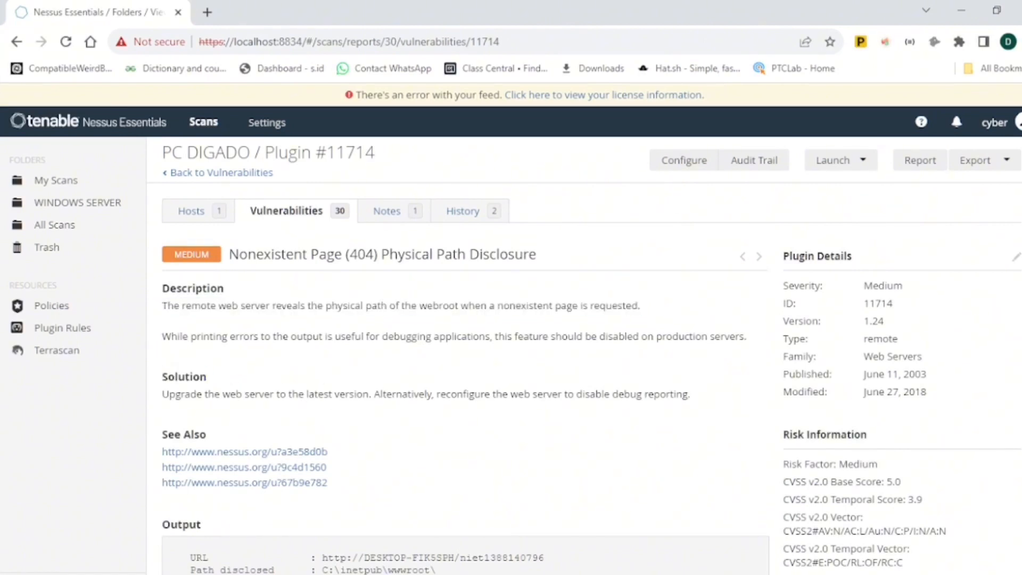
- Examine the finding's output, vulnerability information and reference information
scroll(458, 352, down, 2)
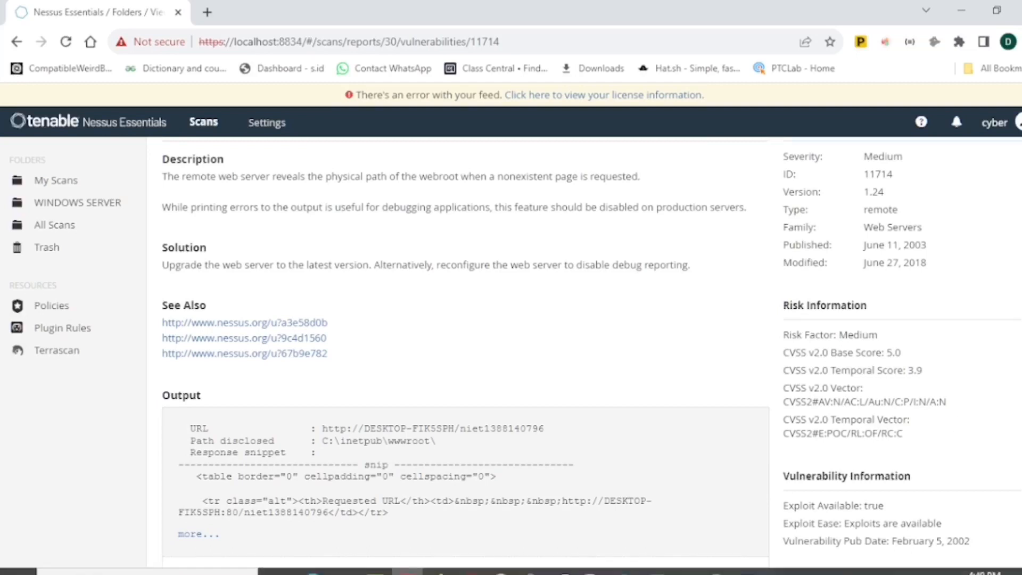
scroll(861, 478, down, 2)
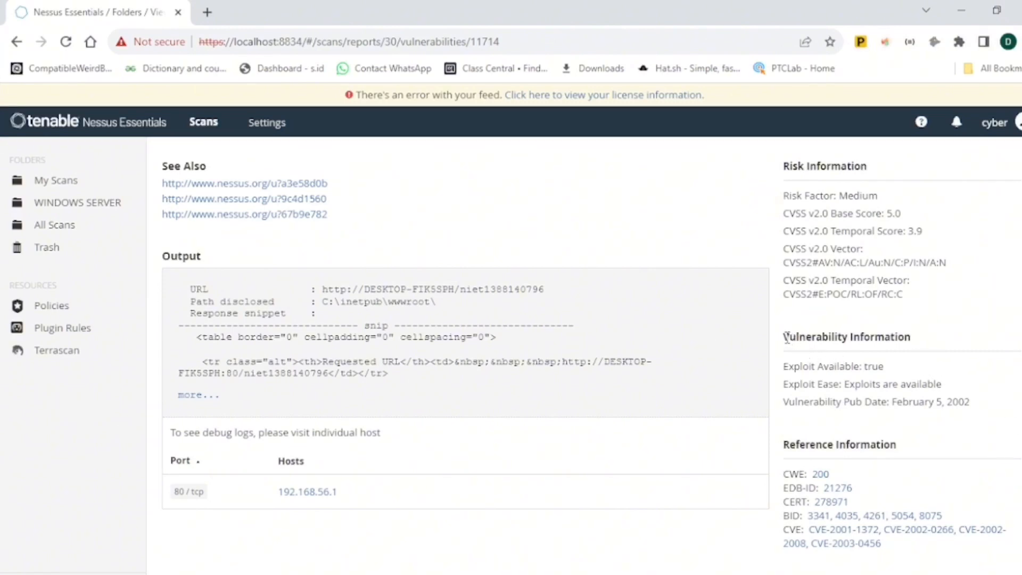
drag(787, 336, 957, 325)
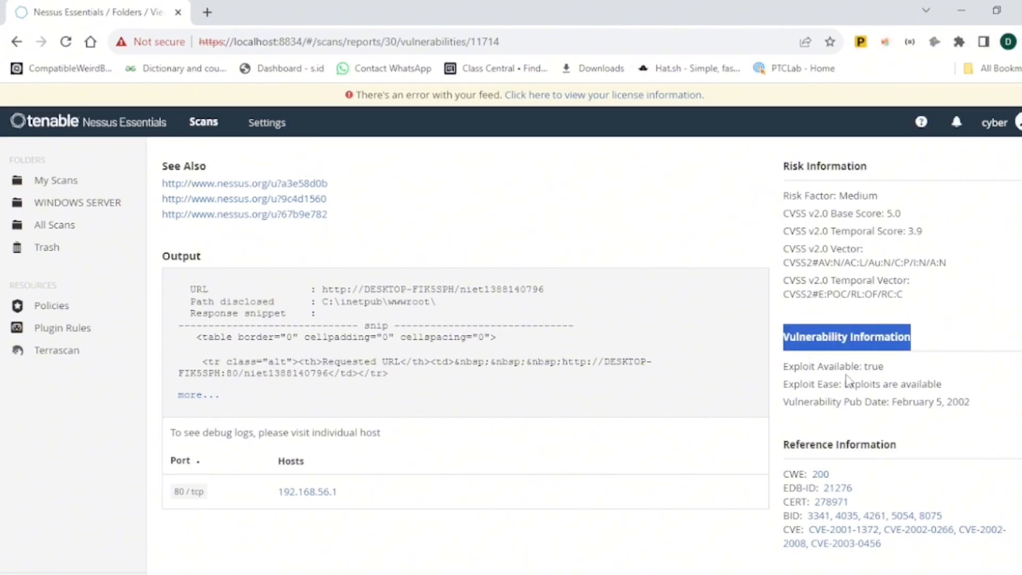
drag(785, 367, 863, 370)
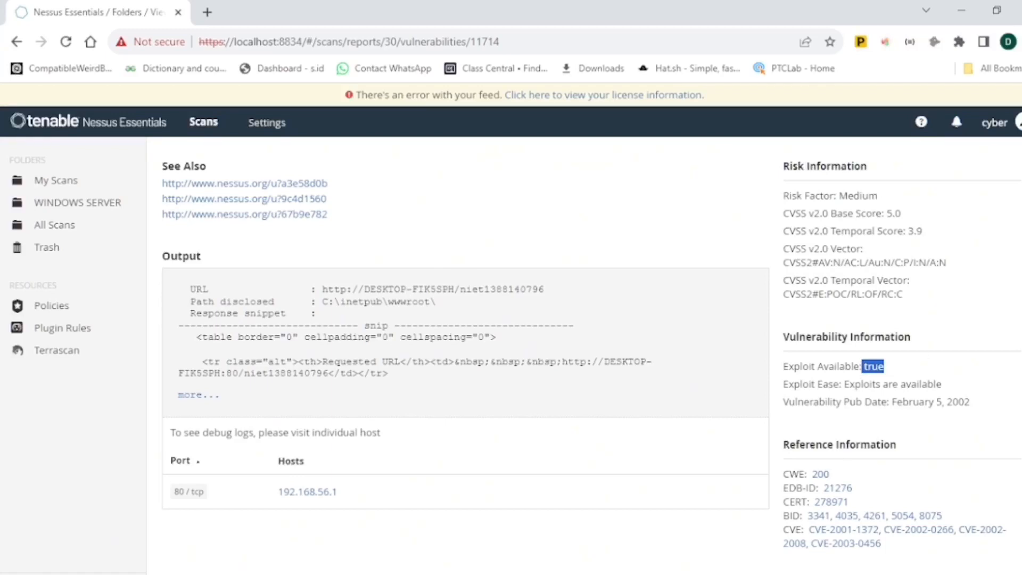
scroll(458, 357, up, 5)
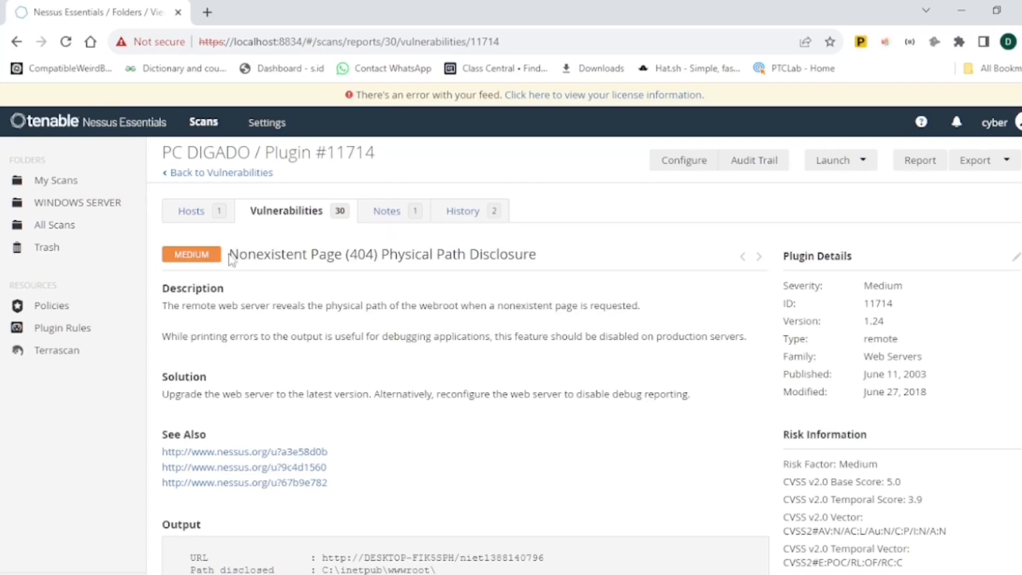
drag(232, 259, 515, 263)
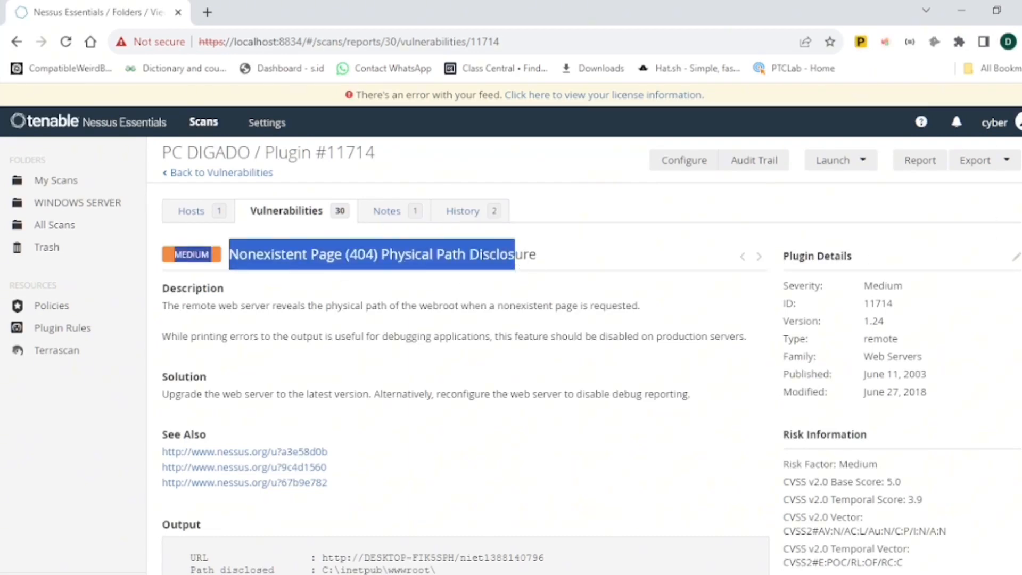
scroll(585, 357, down, 2)
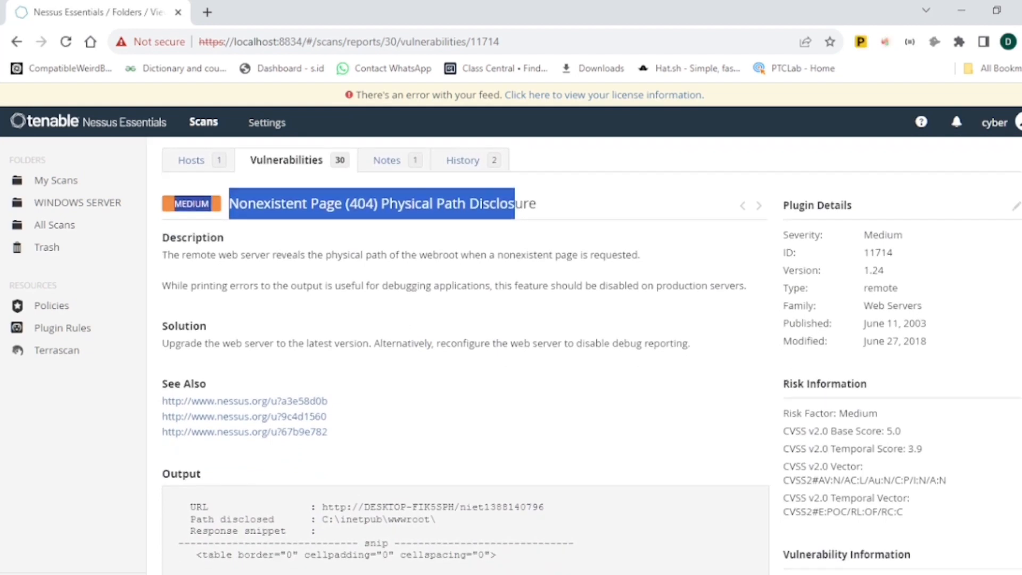
scroll(584, 357, down, 3)
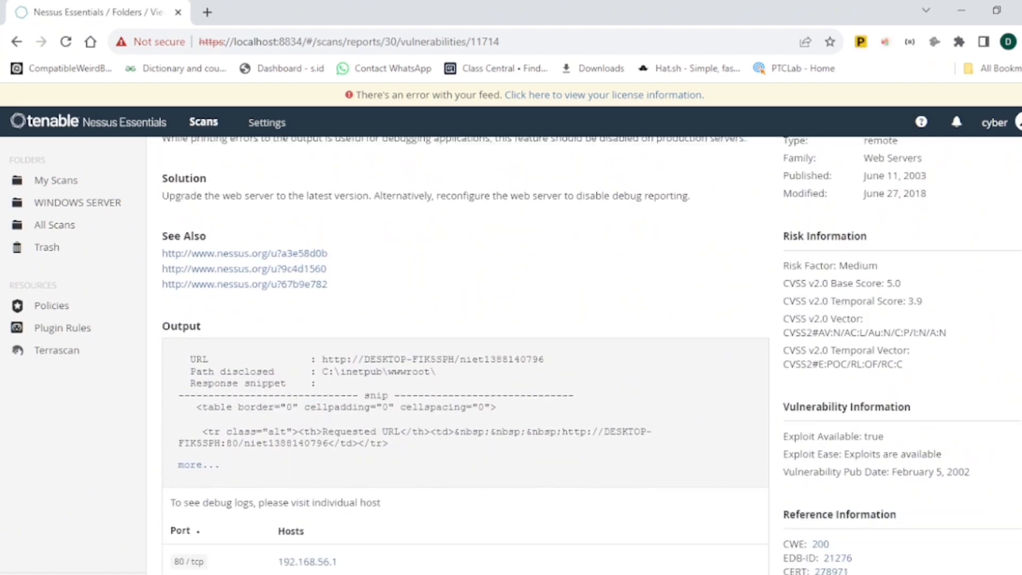
scroll(585, 357, down, 2)
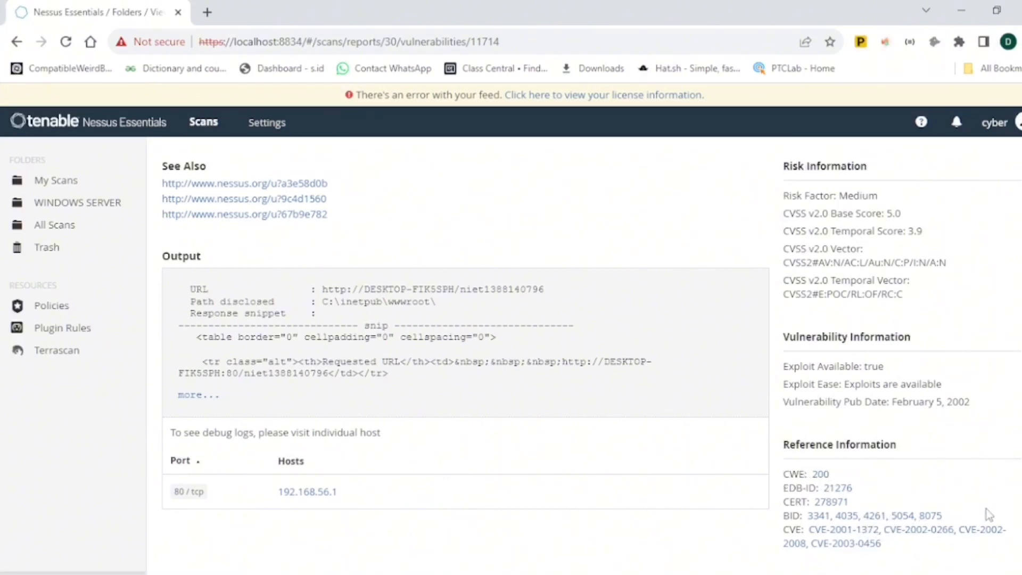
scroll(458, 355, up, 5)
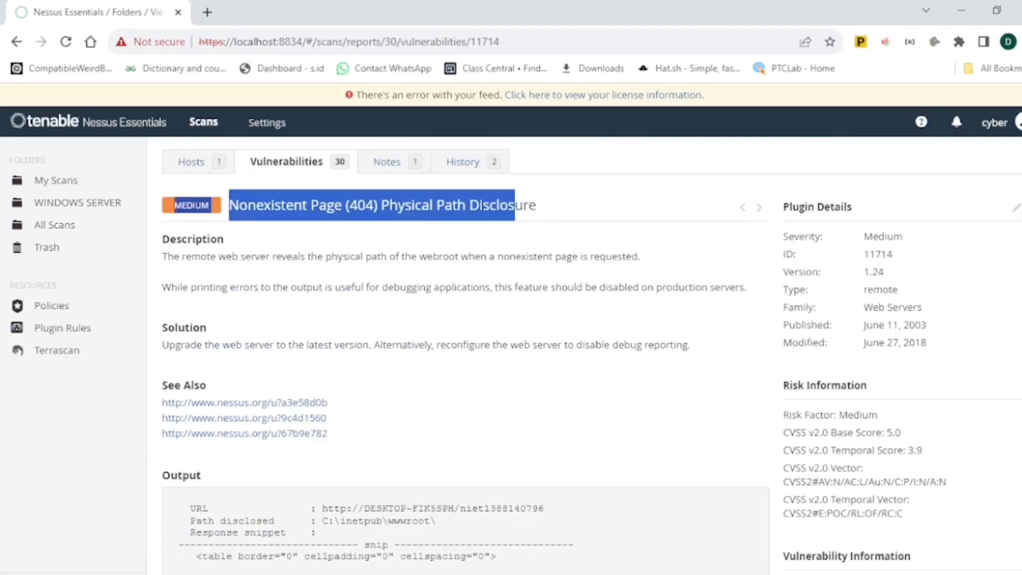